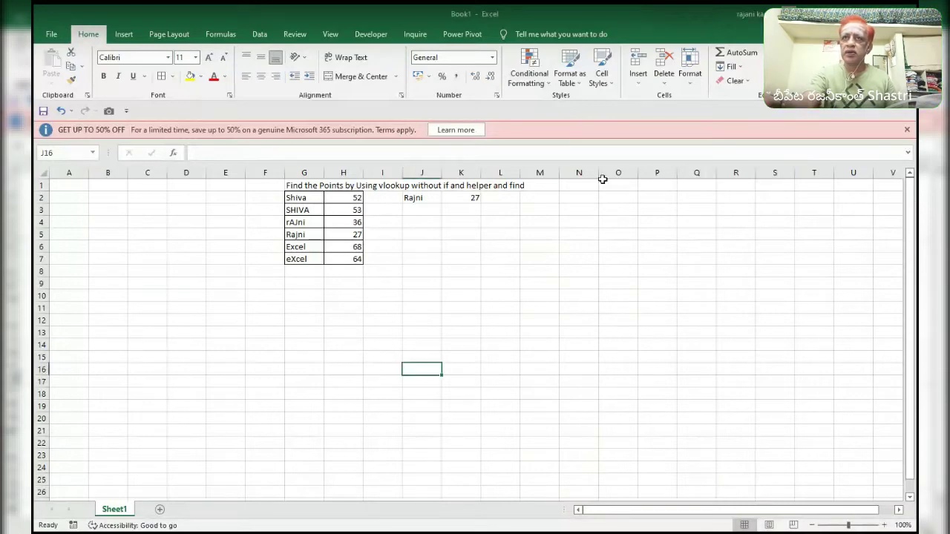
- Pick Shiva as the lookup name from J2's dropdown list
click(418, 273)
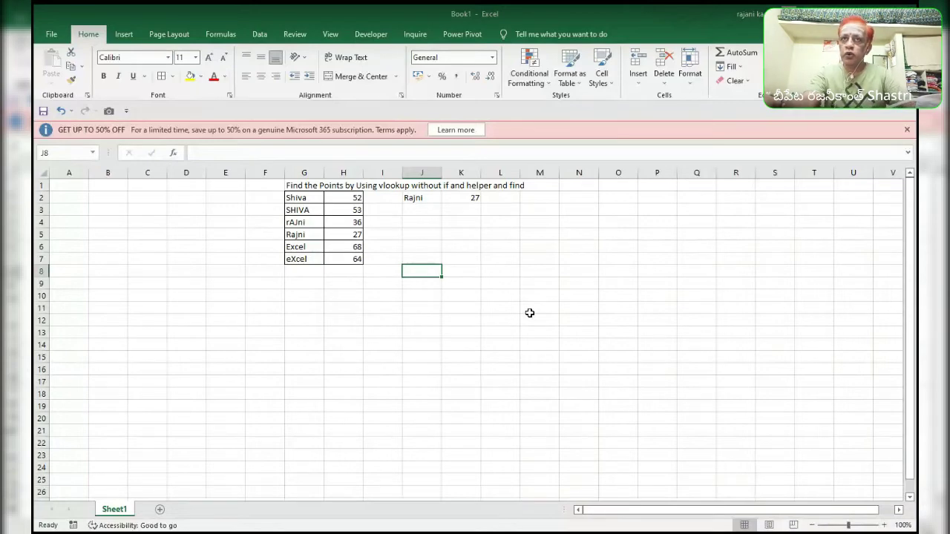
click(418, 196)
click(447, 198)
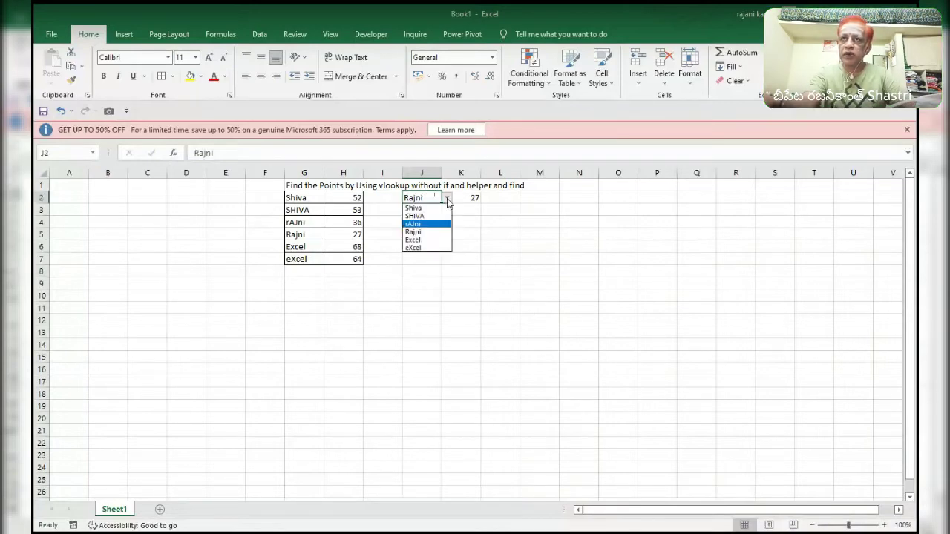
click(426, 208)
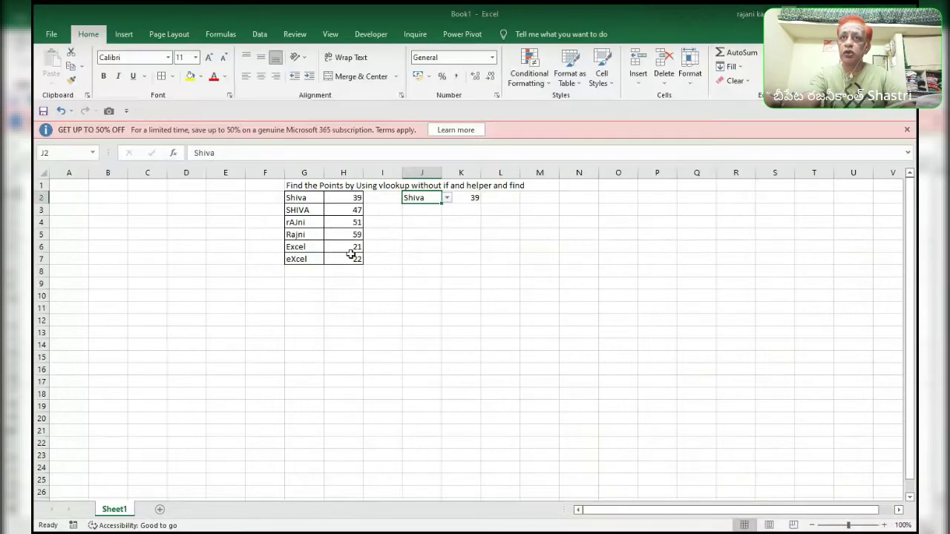
- Zoom the sheet to 214%, then pick SHIVA and finally eXcel in J2
click(859, 525)
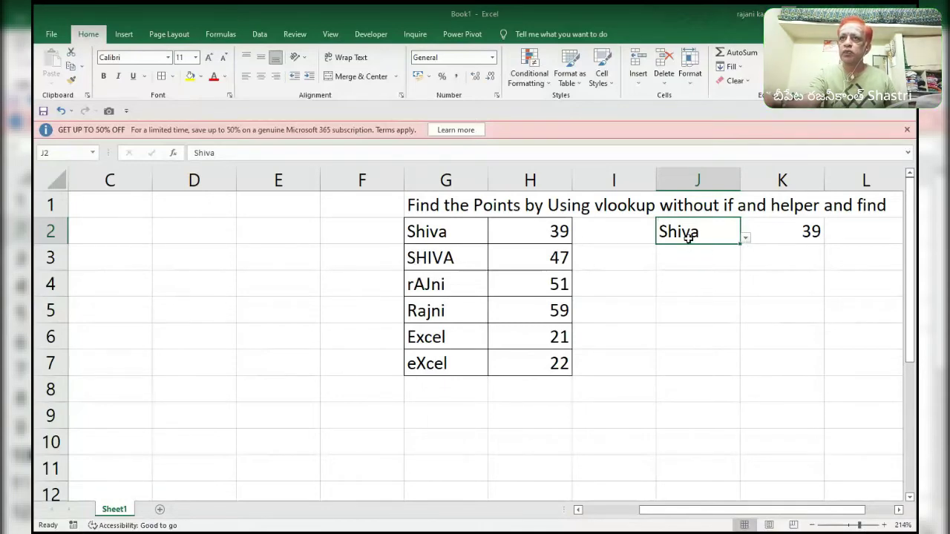
click(746, 239)
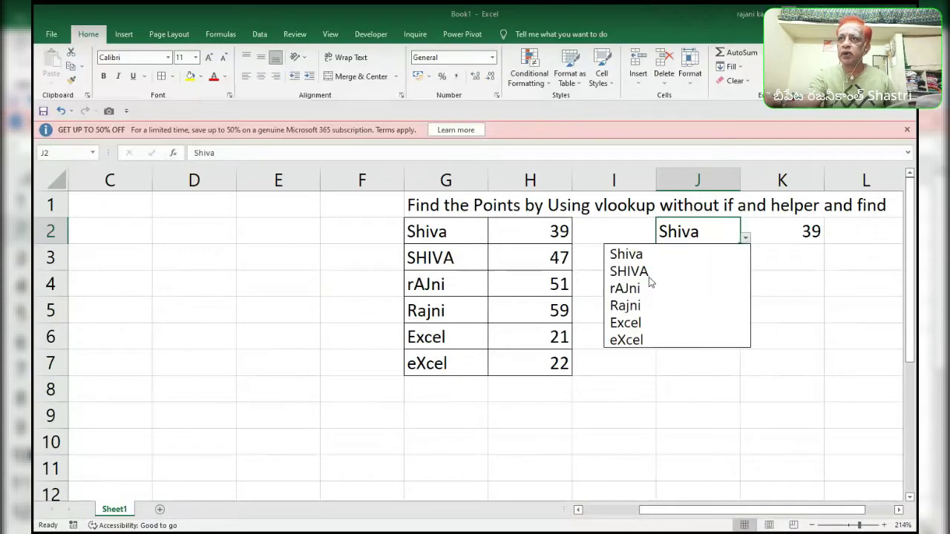
click(648, 267)
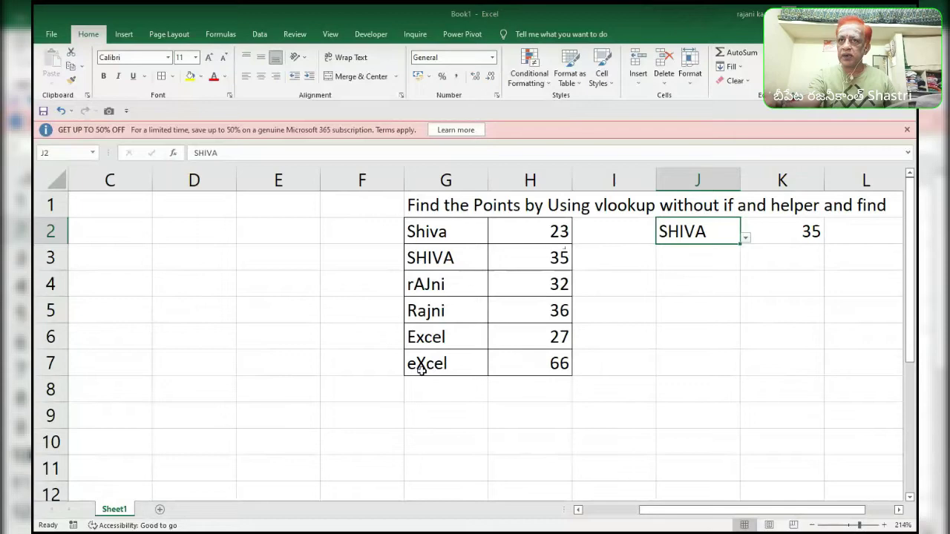
click(745, 239)
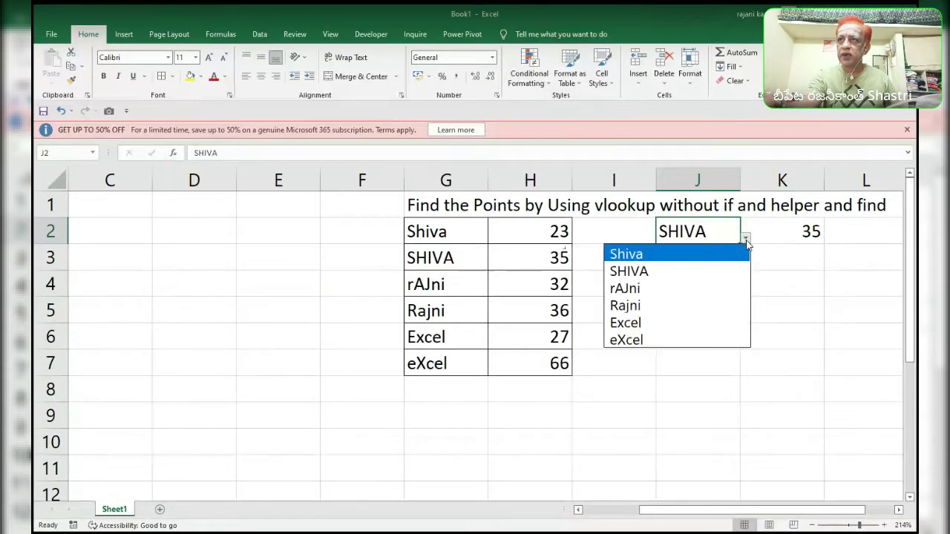
click(629, 337)
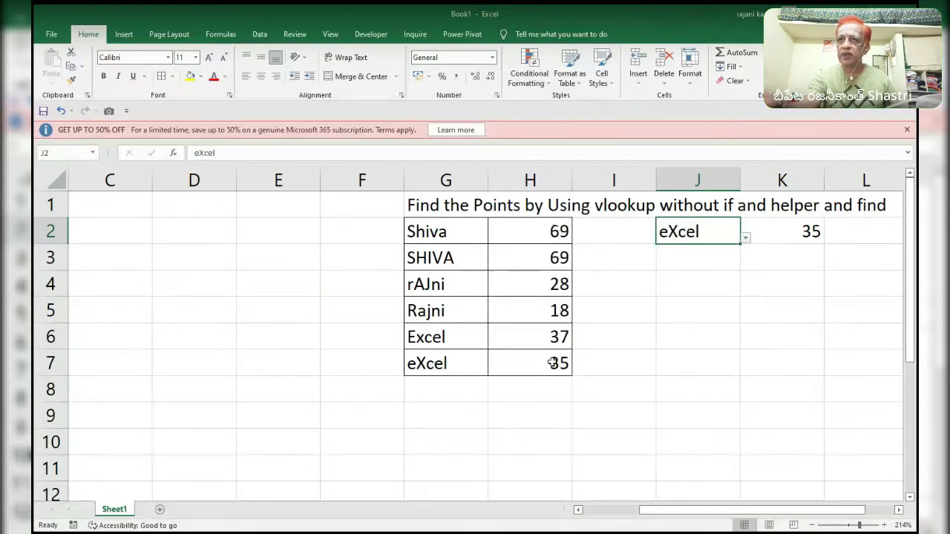
- Regenerate the random points in H2:H7 with F9 until eXcel gets 14
drag(557, 232, 557, 362)
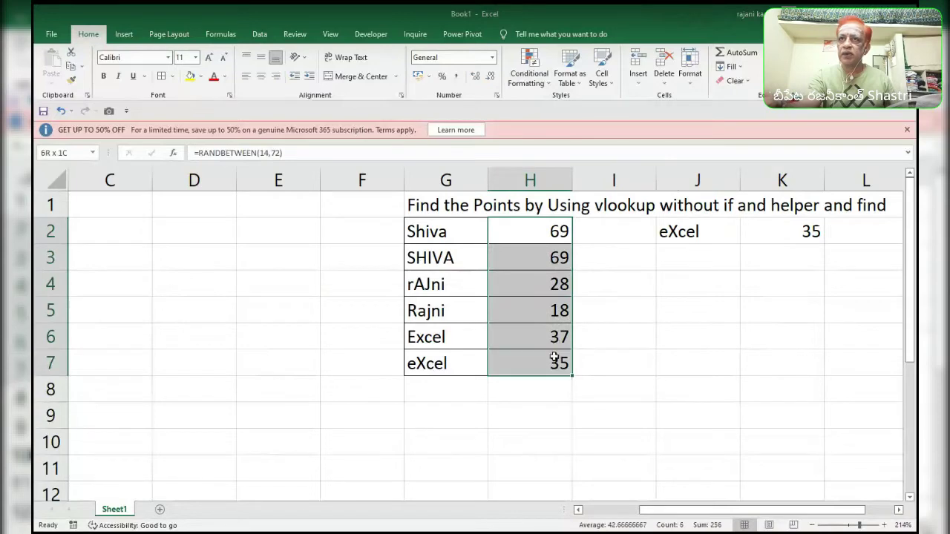
click(554, 232)
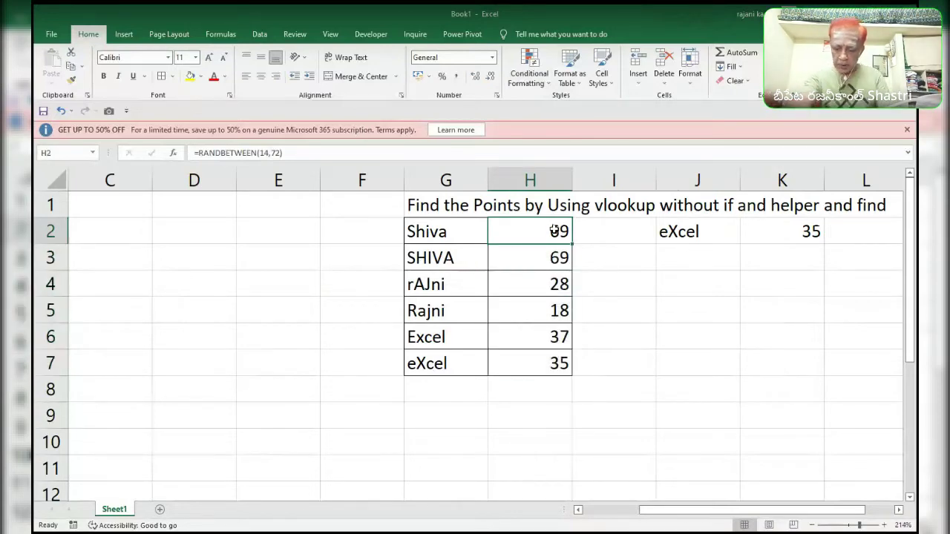
key(F9)
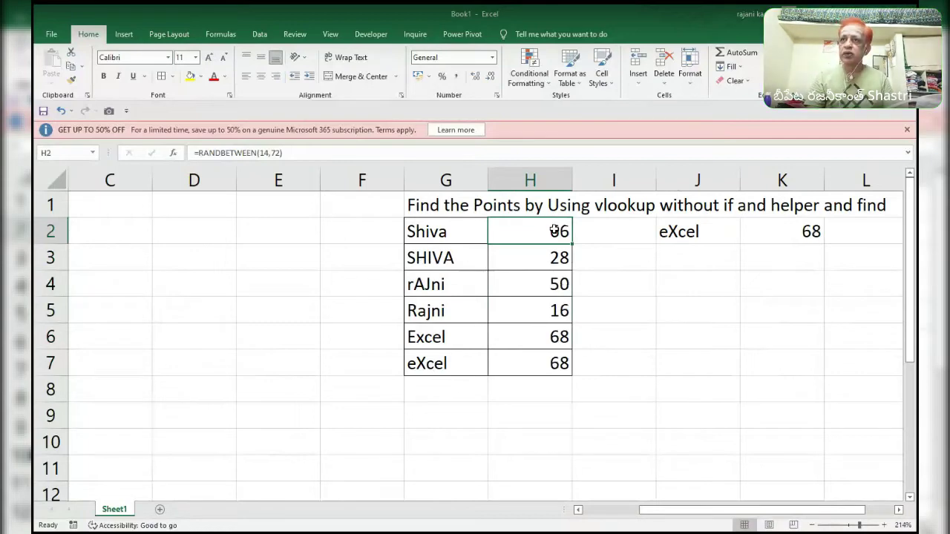
key(F9)
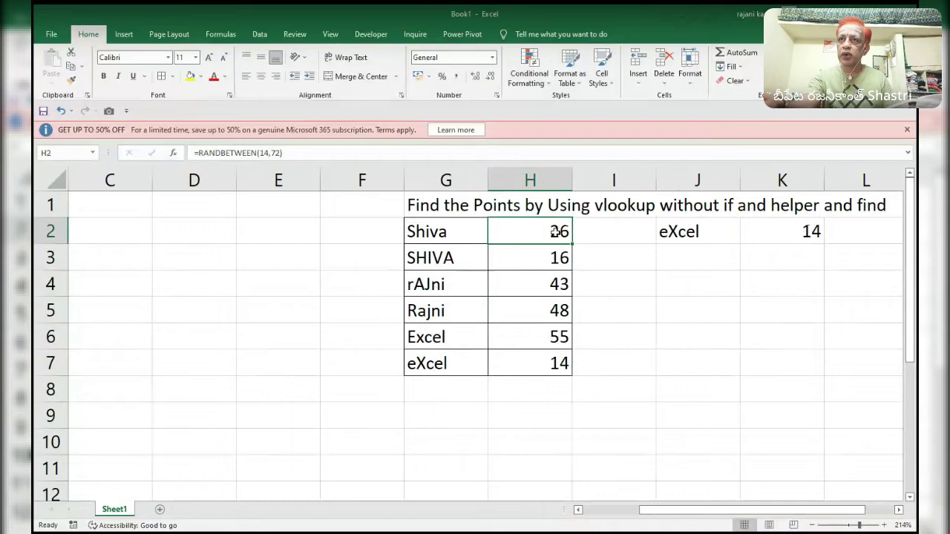
- Replace H2:H7 with its current values using Paste Special > Values
drag(553, 236, 546, 368)
key(ctrl+c)
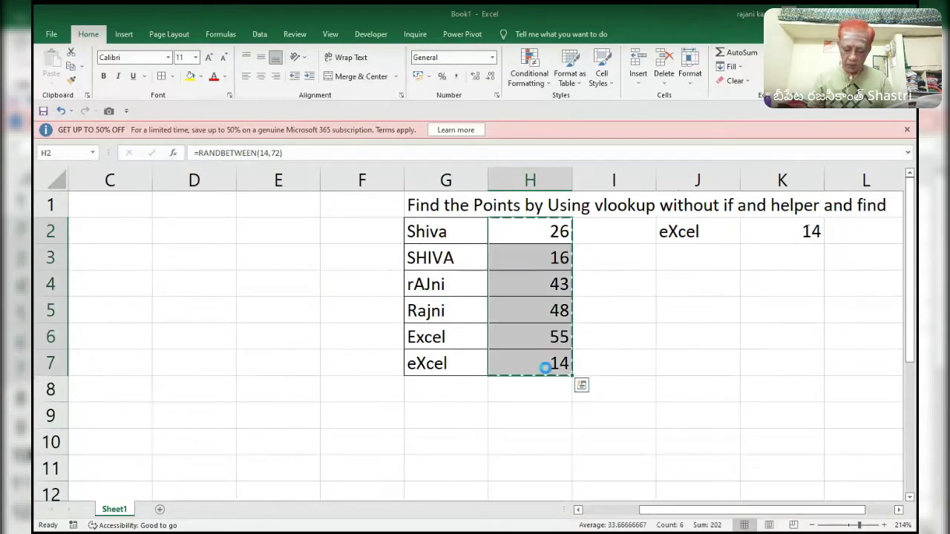
key(ctrl+alt+v)
key(v)
key(Return)
key(Escape)
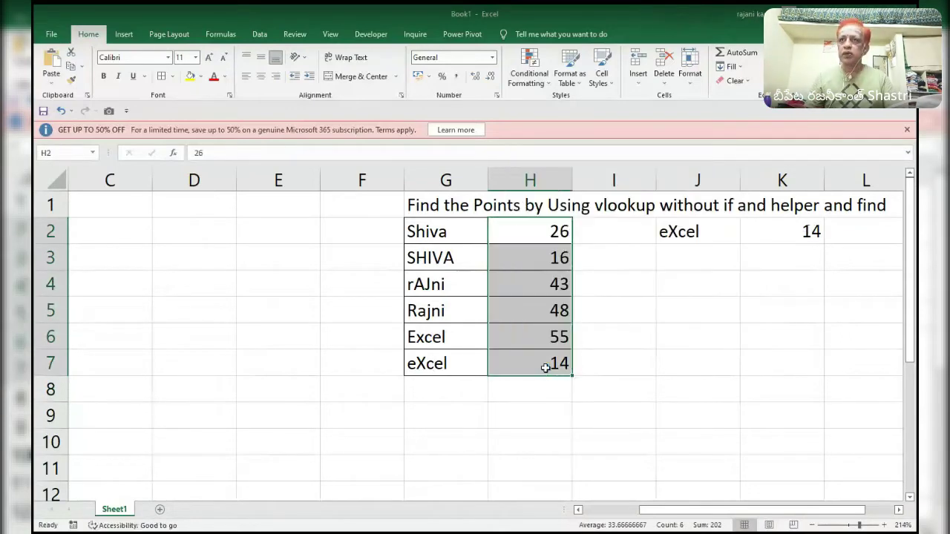
key(Up)
key(Right)
key(Right)
key(Right)
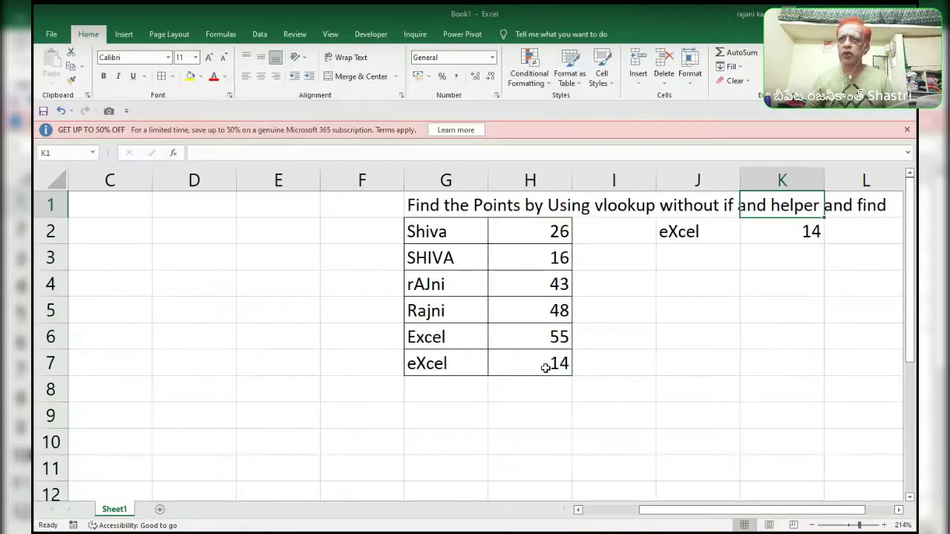
key(Right)
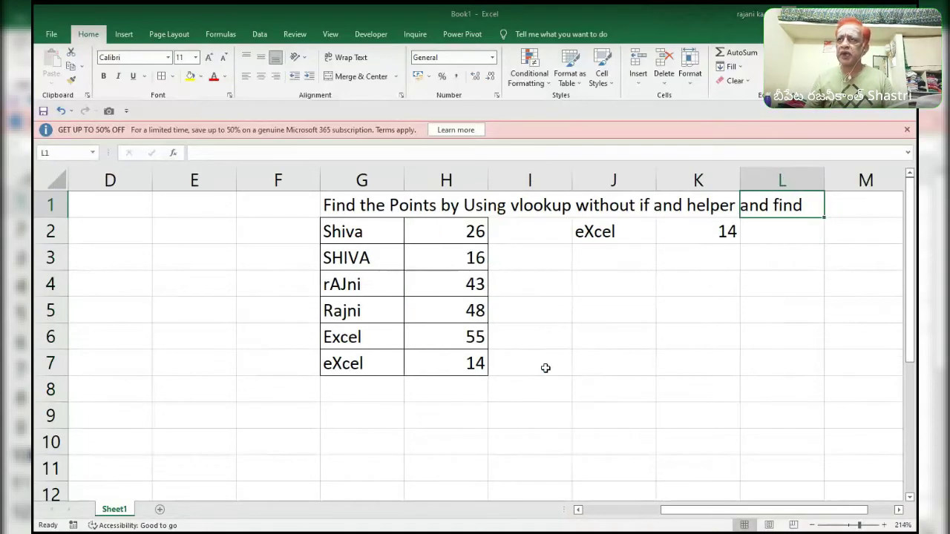
key(Down)
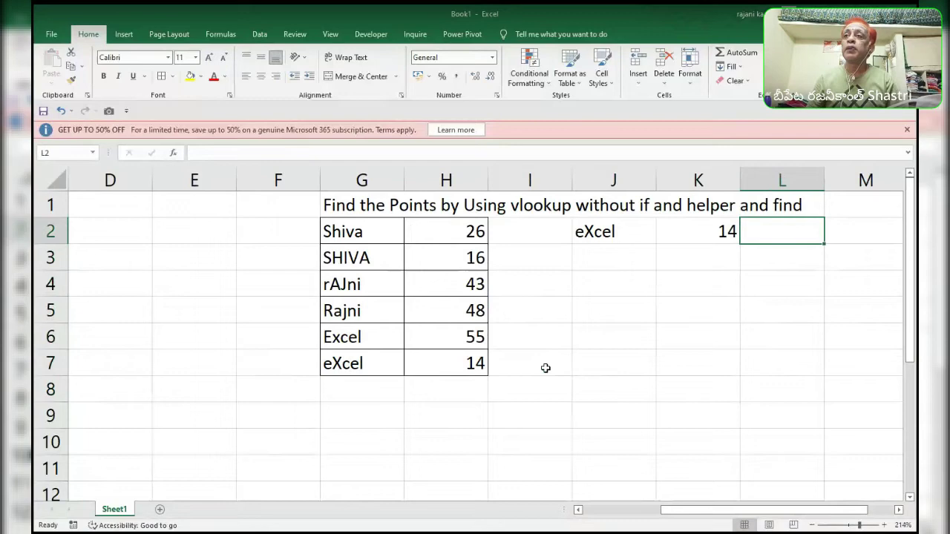
- Clear the old results from K2 and L2
key(shift+Left)
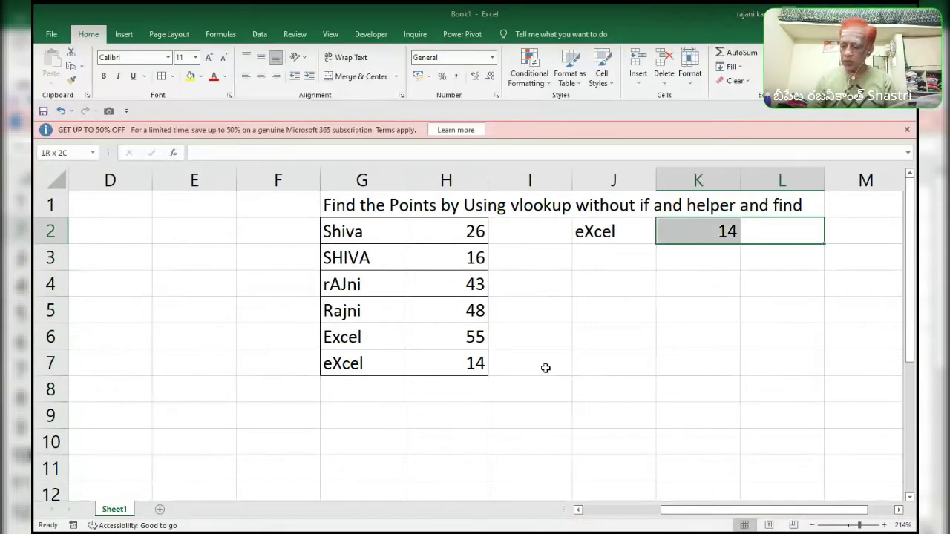
key(Delete)
key(Up)
key(Left)
key(Down)
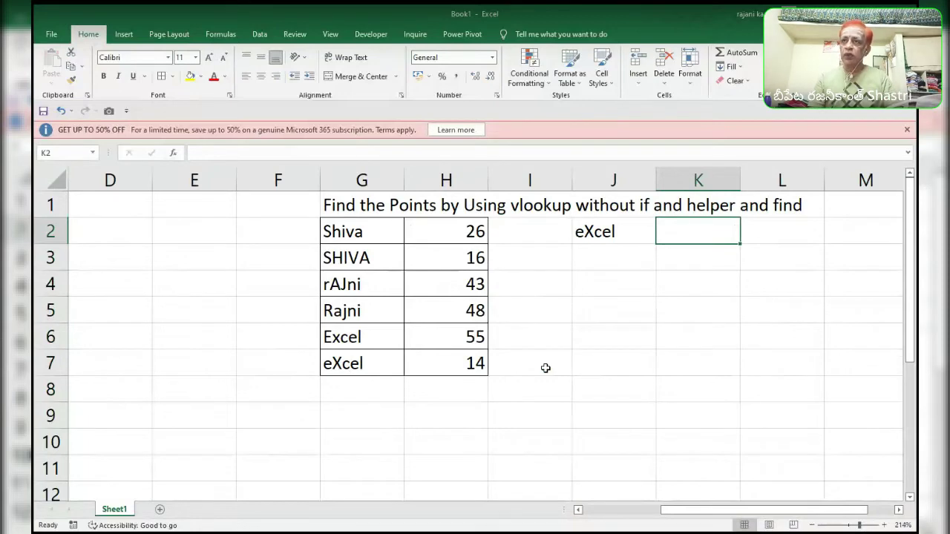
- Enter =VLOOKUP(J2,G2:H7,2,0) in K2 and compare its 55 with eXcel's 14 in H7
text(=)
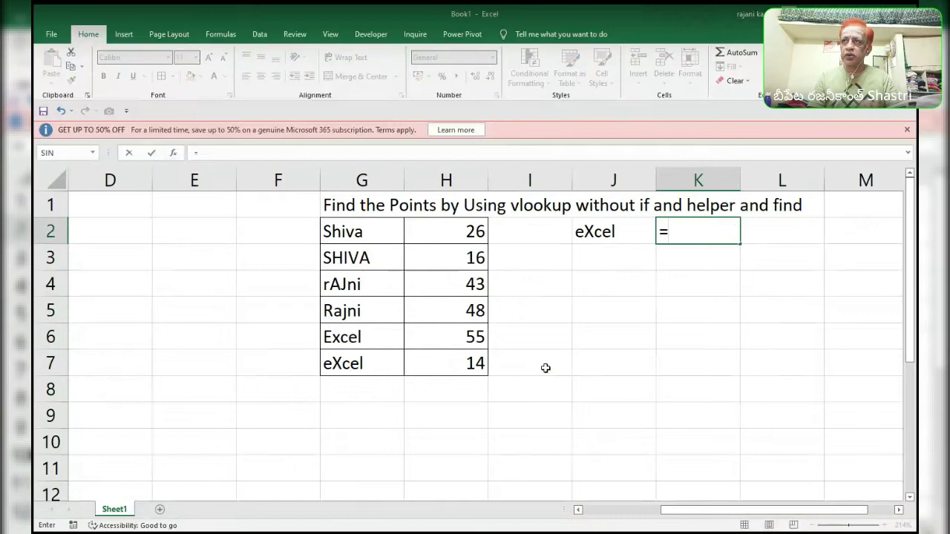
text(vl)
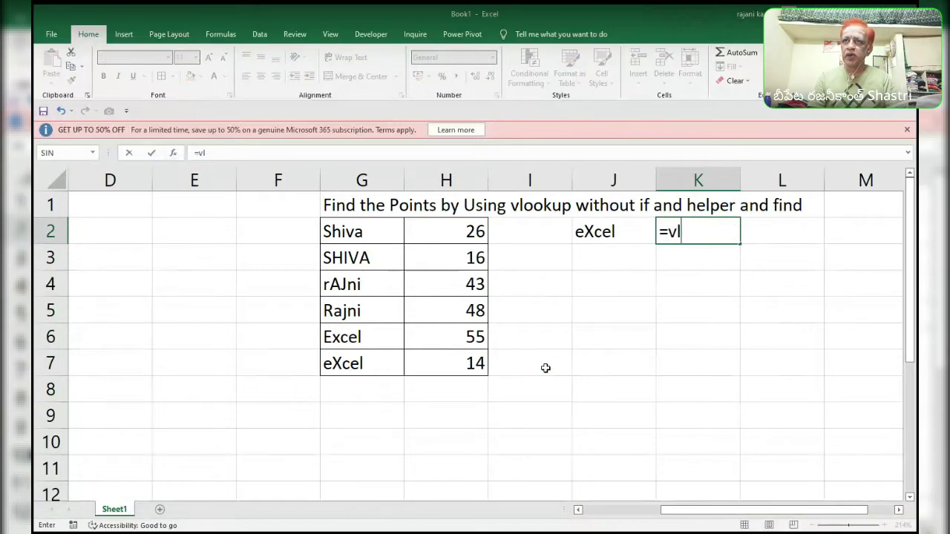
key(Tab)
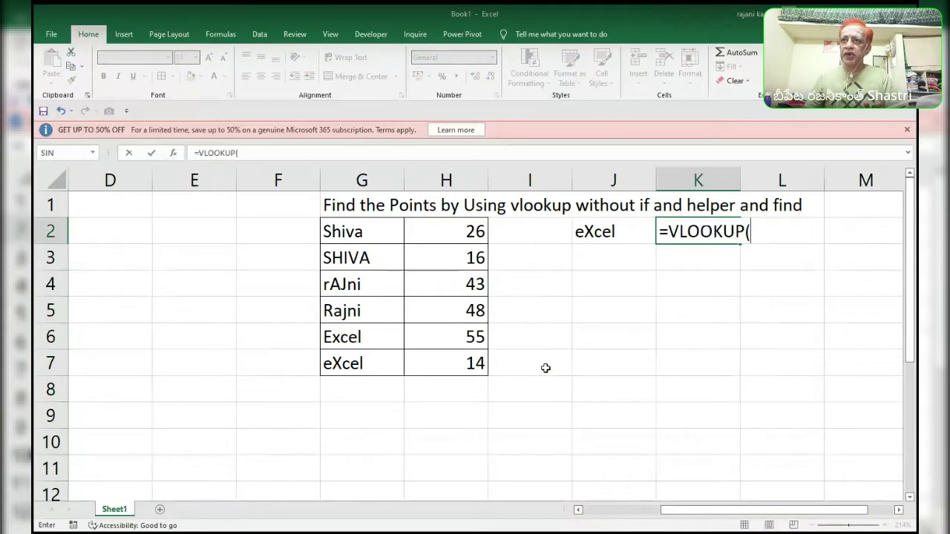
key(Left)
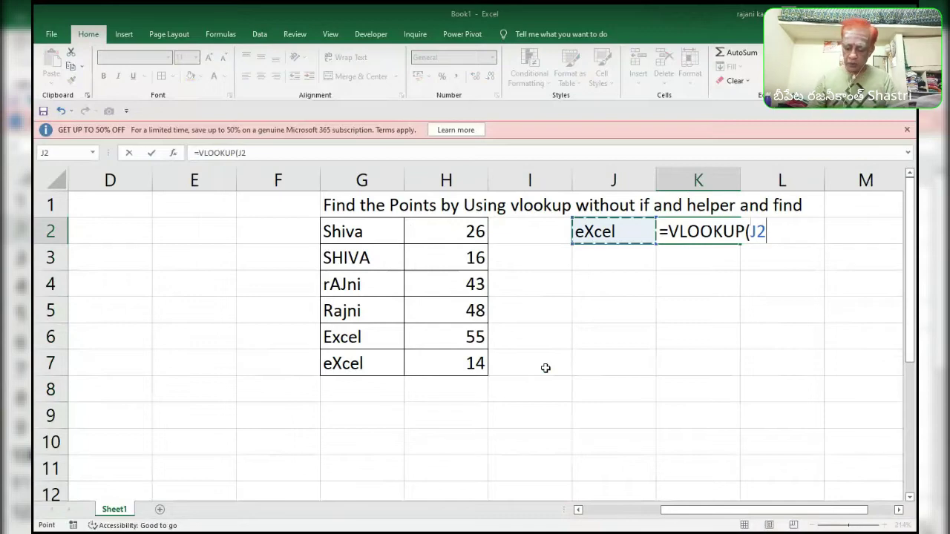
text(,)
key(Left)
key(Left)
key(Left)
key(Left)
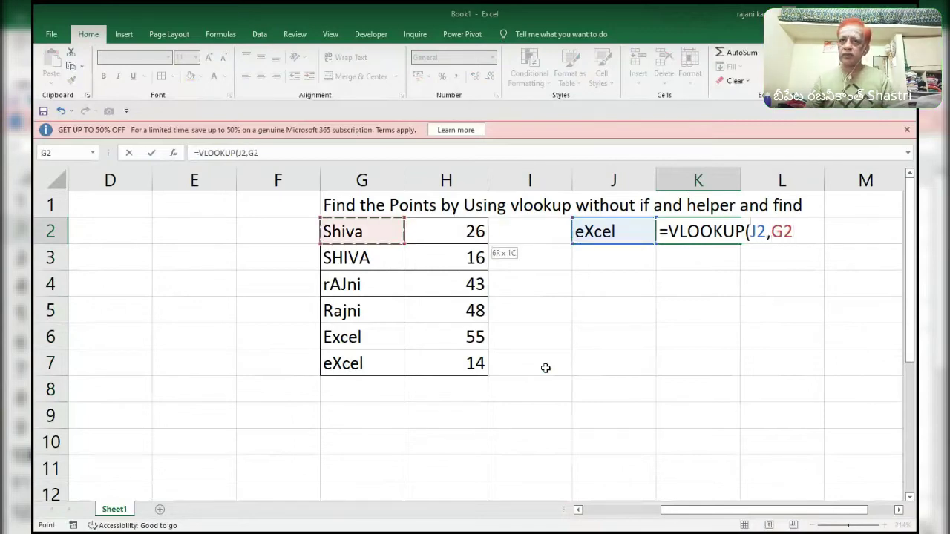
key(shift+Right)
key(ctrl+shift+Down)
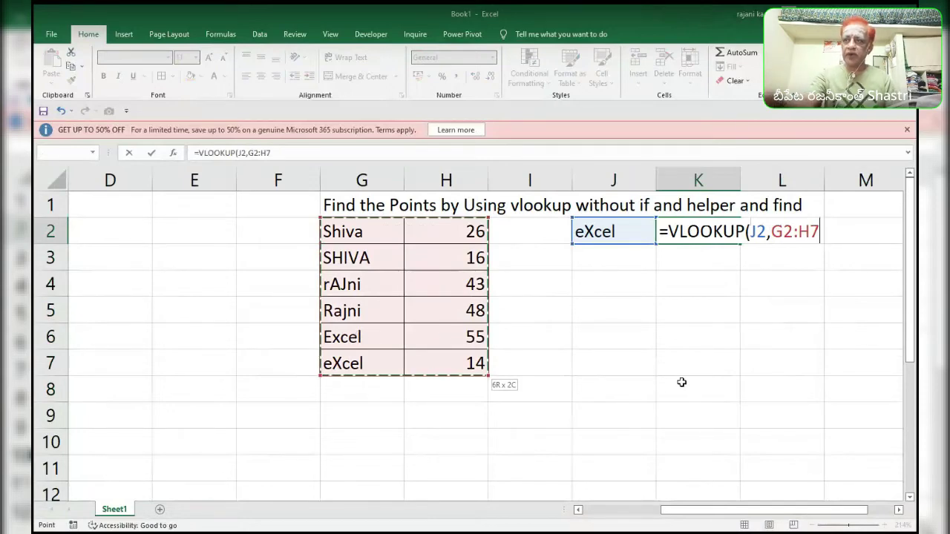
text(,)
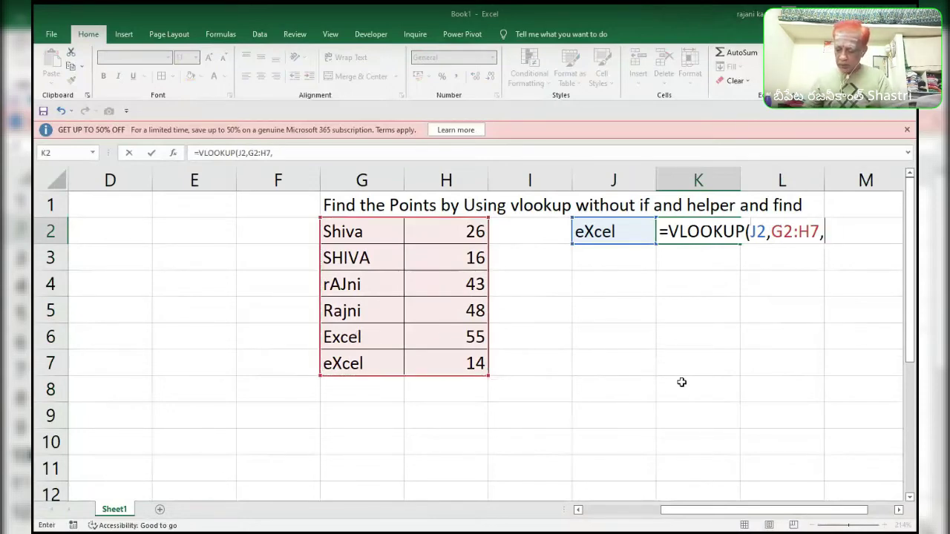
text(2,0))
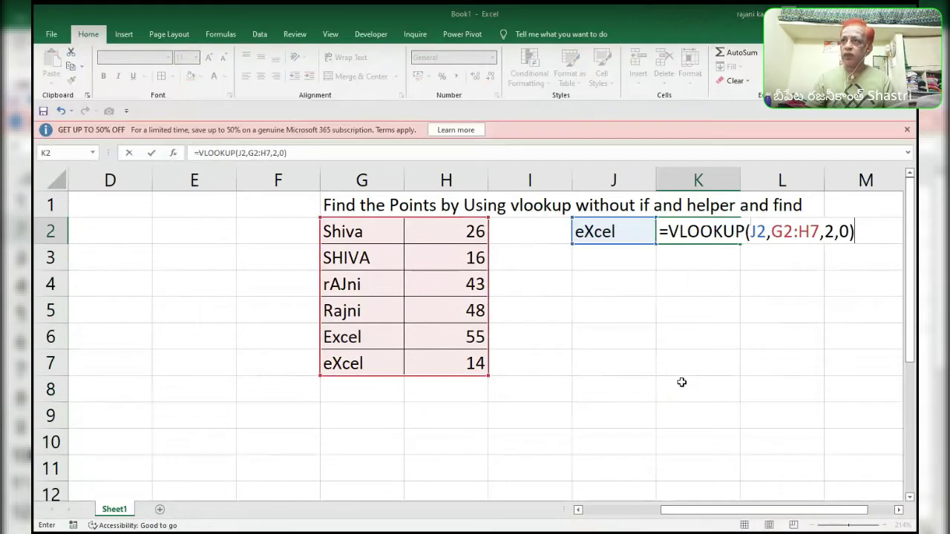
key(ctrl+Return)
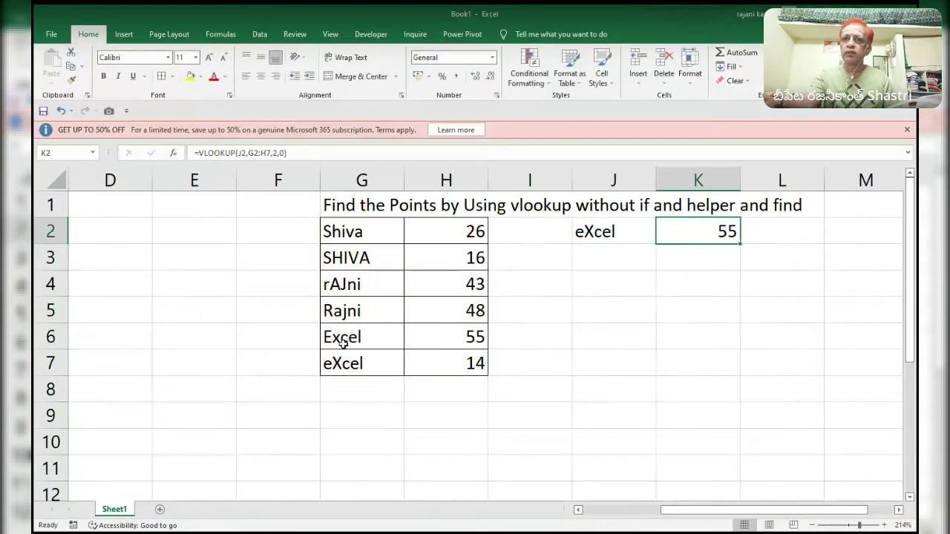
drag(342, 345, 434, 336)
click(470, 362)
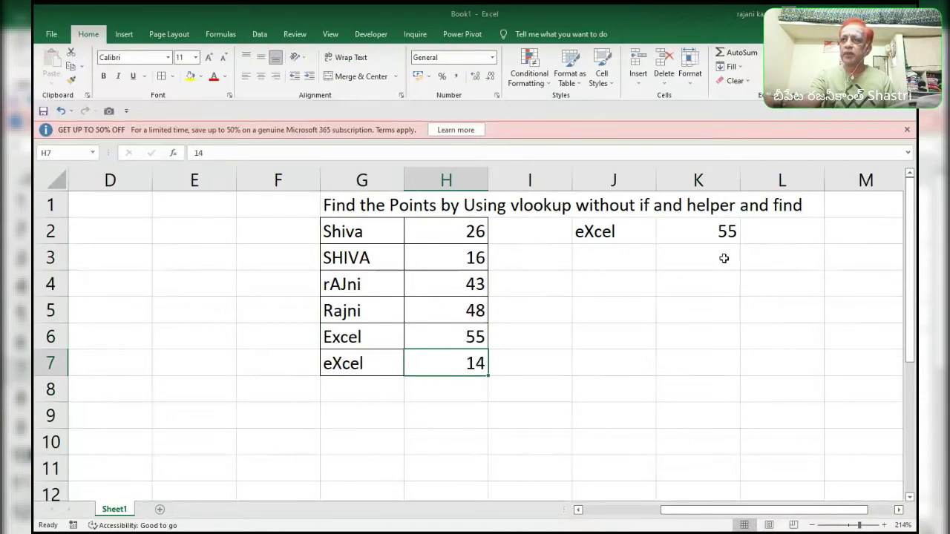
- Clear K2 and start a new VLOOKUP with TRUE as the lookup value
click(713, 238)
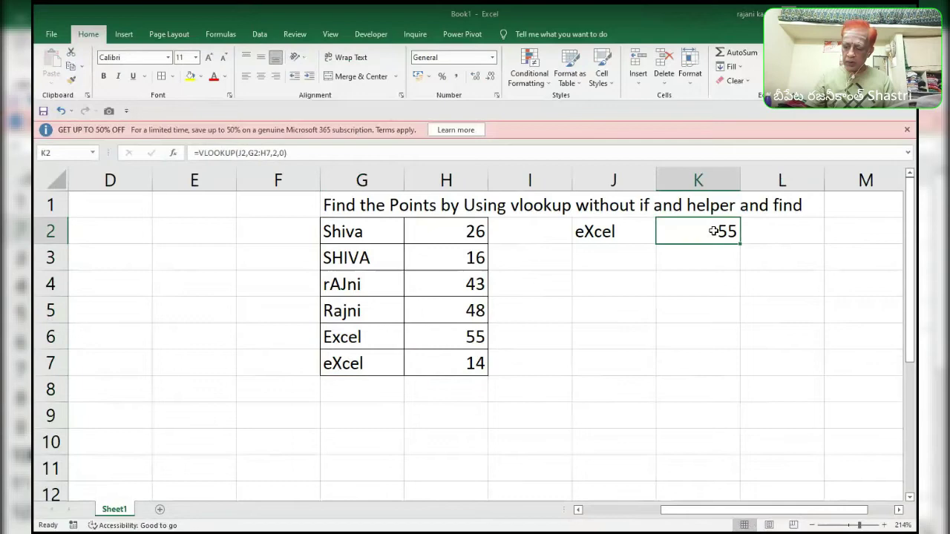
key(Delete)
text(=)
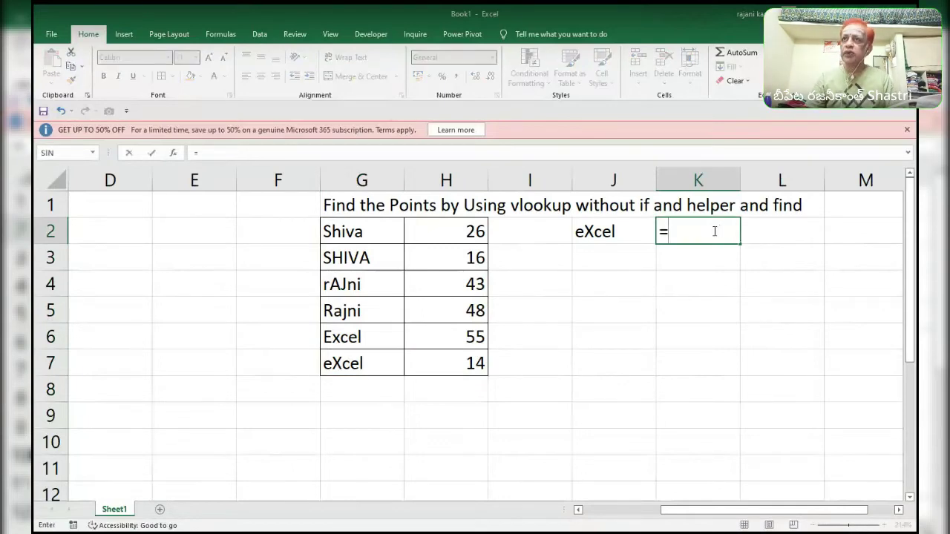
text(vl)
key(Tab)
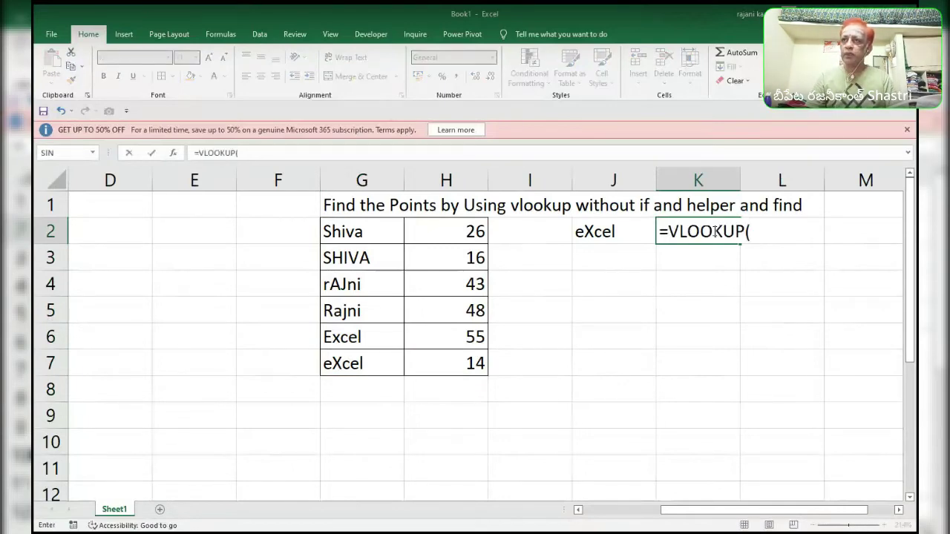
text(1)
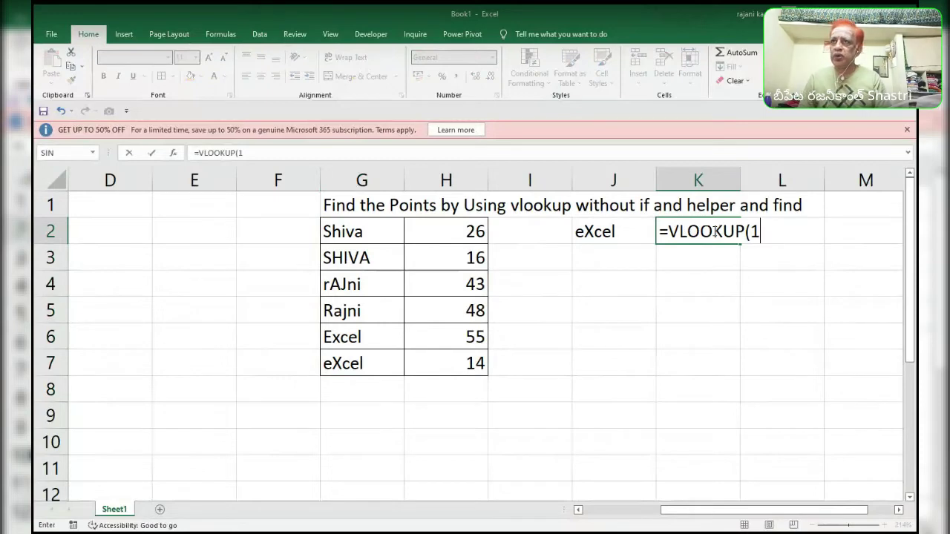
text(,)
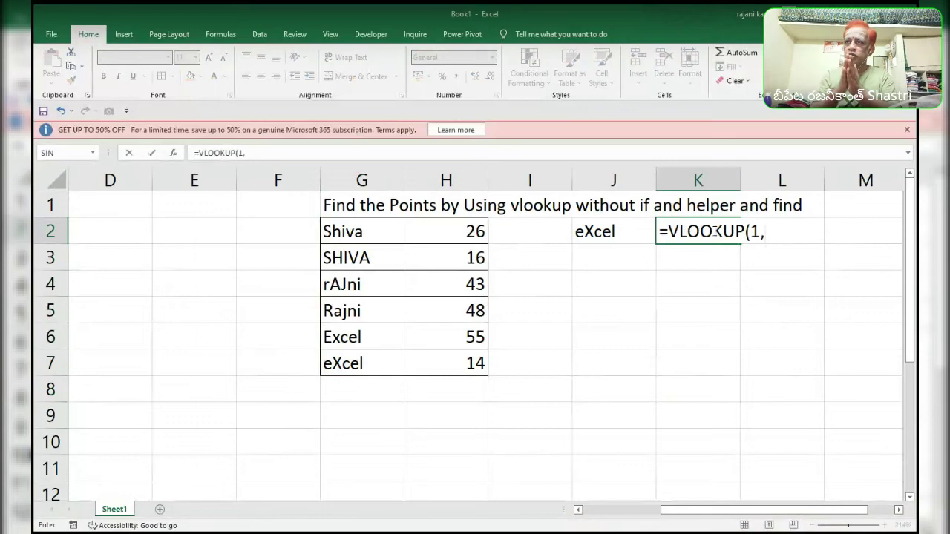
key(BackSpace)
key(BackSpace)
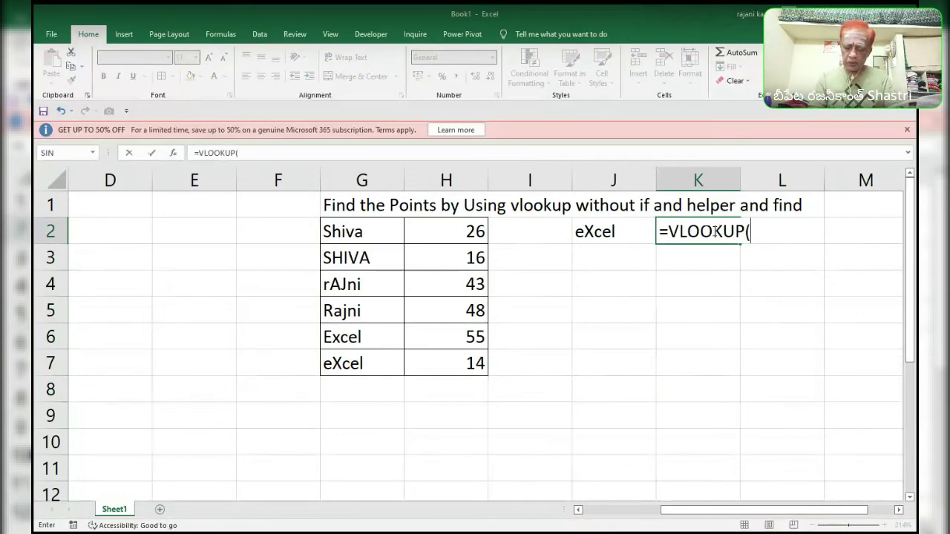
text(true,)
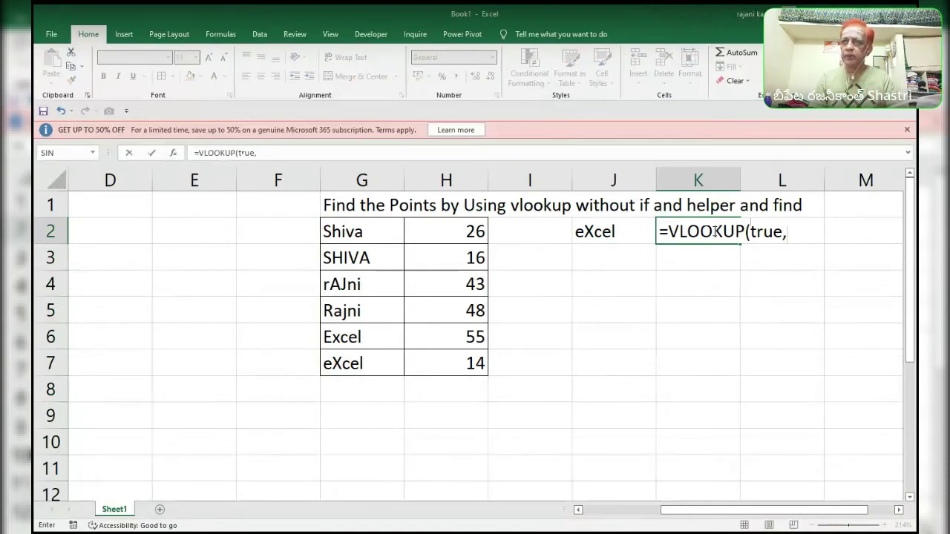
- Add CHOOSE({1,2}, with an EXACT function comparing J2
text(choose)
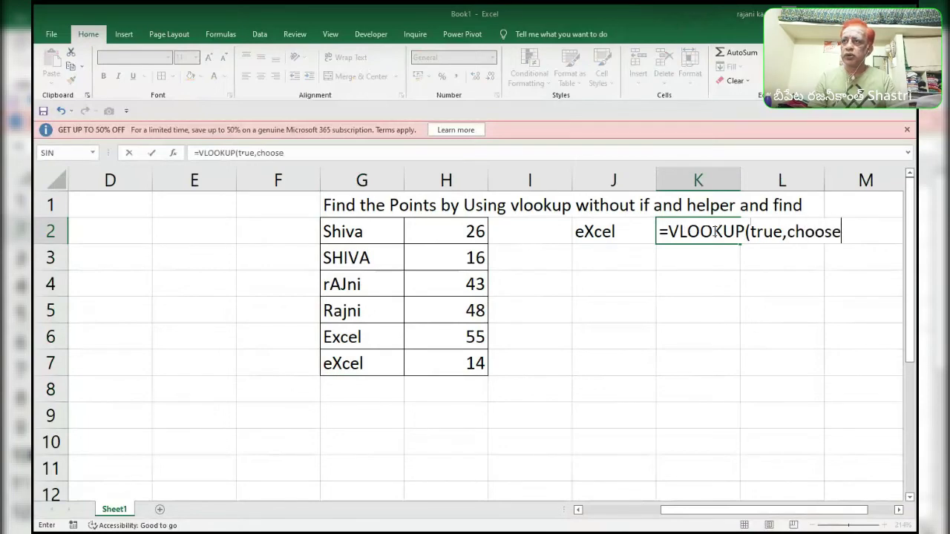
key(Tab)
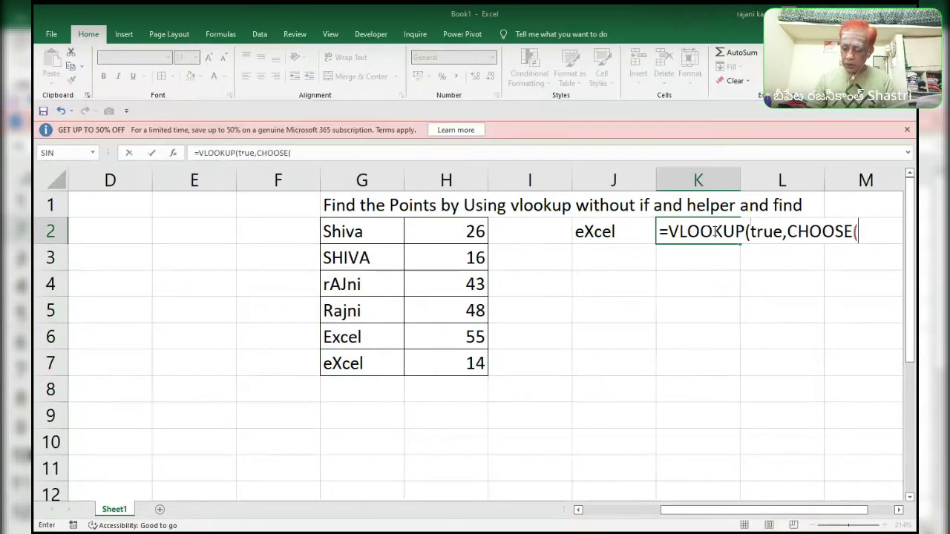
text({)
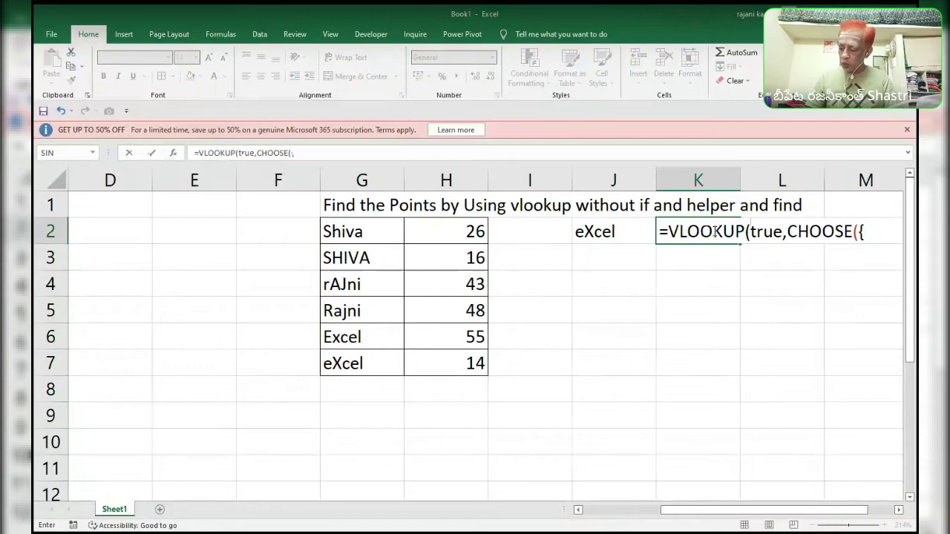
text(1,2})
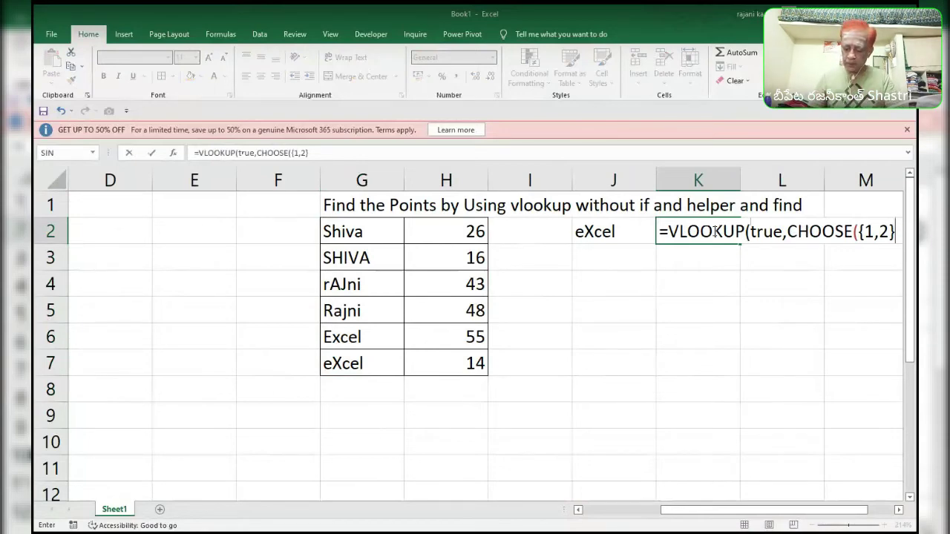
text(,)
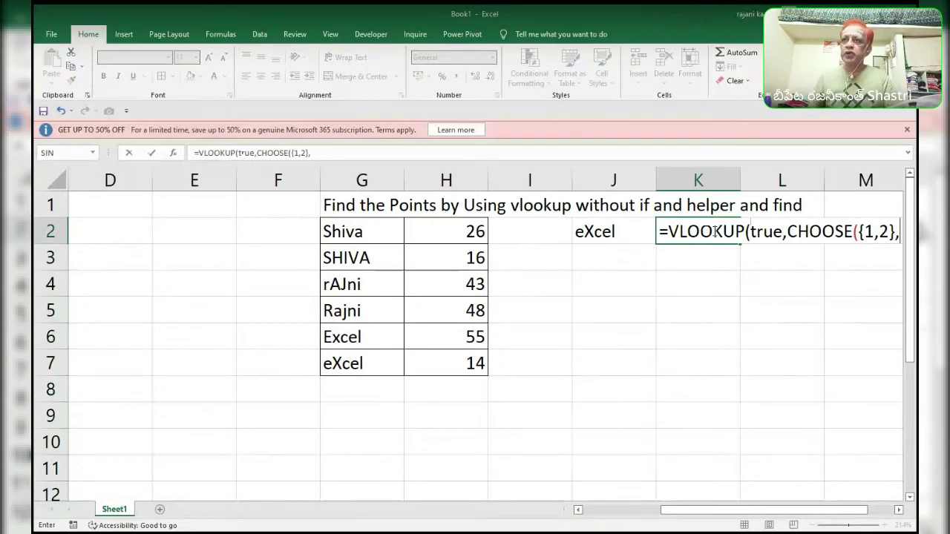
text(e)
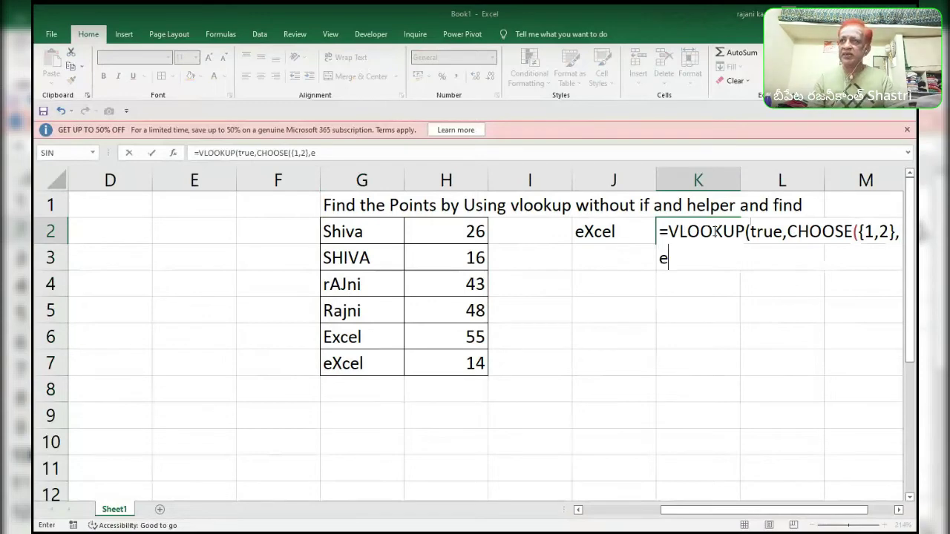
text(xact)
key(Tab)
key(Up)
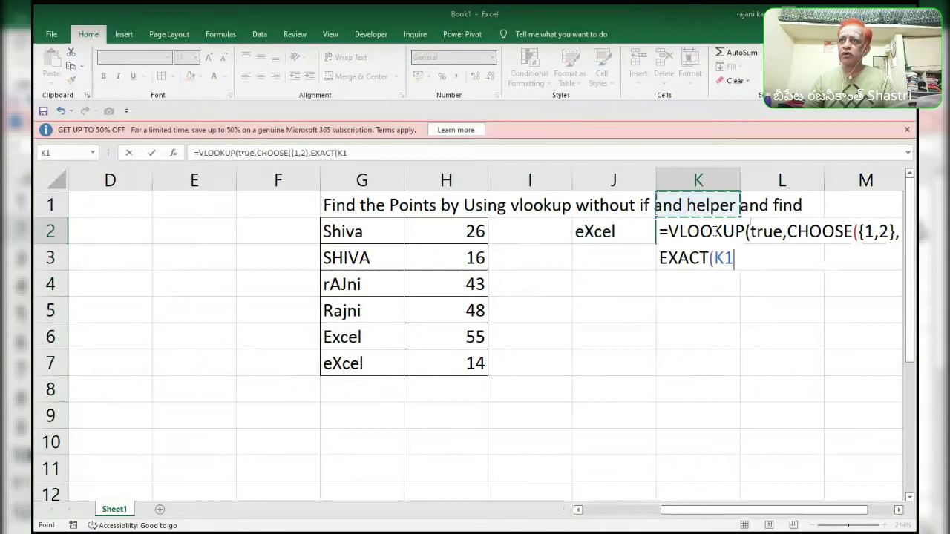
key(Left)
key(Down)
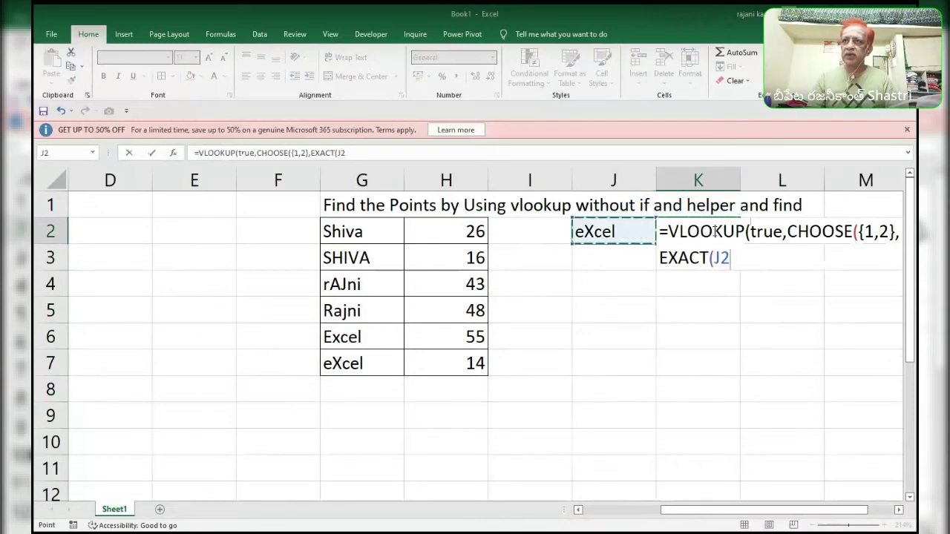
- Complete CHOOSE pairing EXACT(J2,G2:G7) with points H2:H7, and select the CHOOSE expression
text(,)
key(Left)
key(Left)
key(Left)
key(Left)
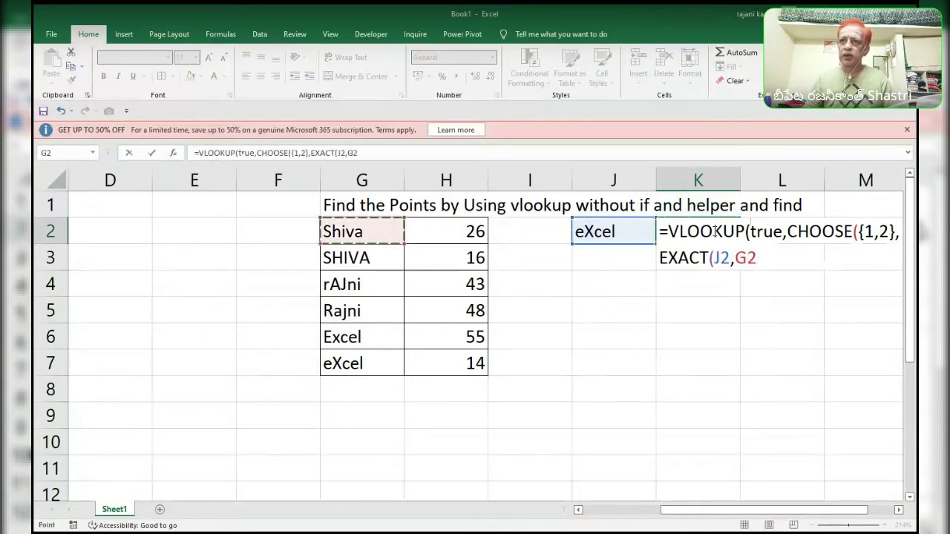
key(ctrl+shift+Down)
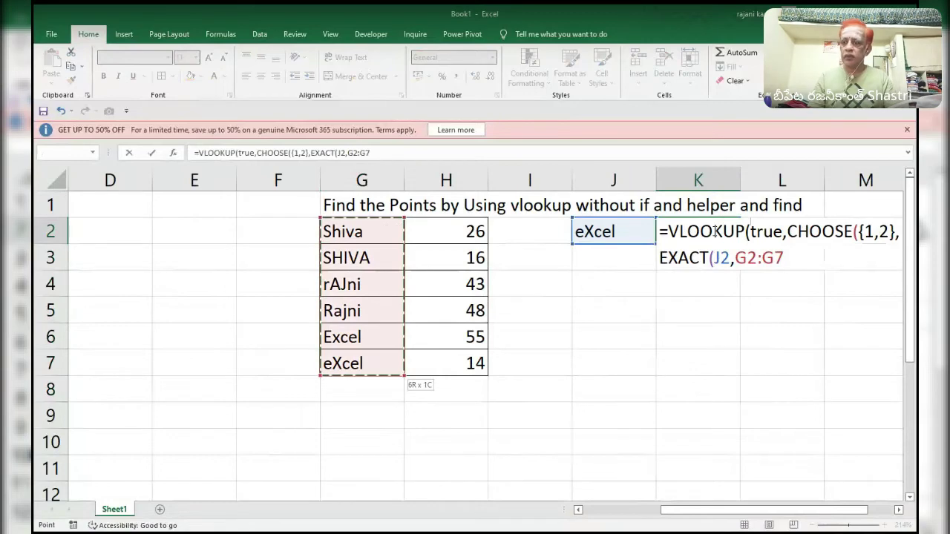
text(),)
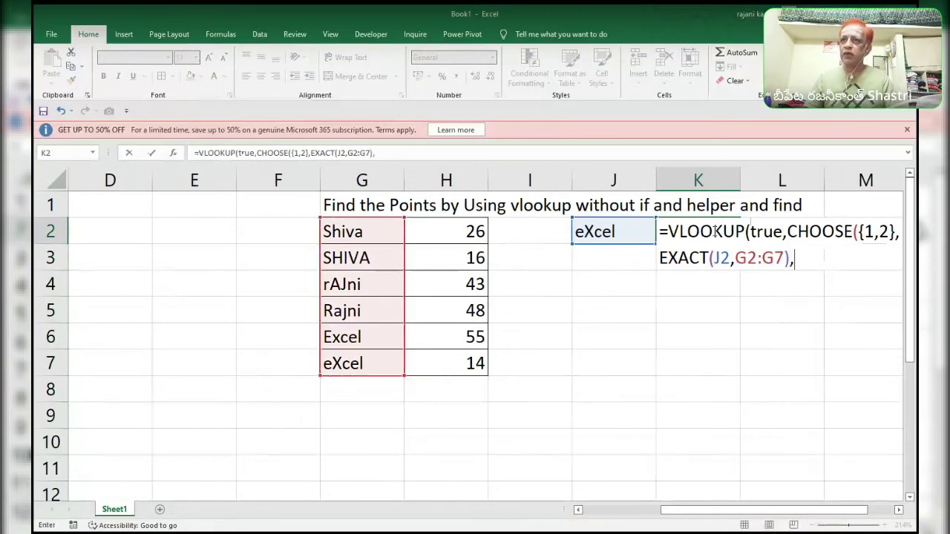
key(Left)
key(Left)
key(Left)
key(ctrl+shift+Down)
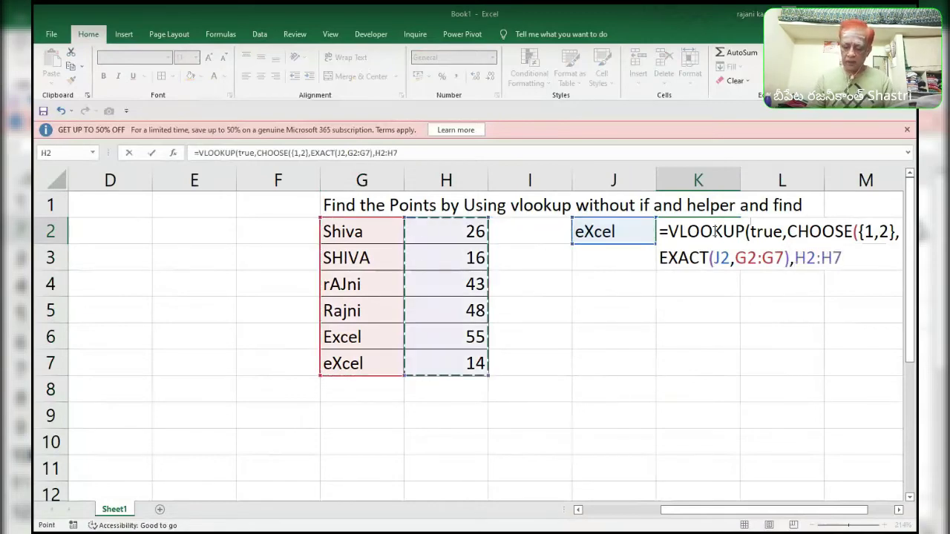
text())
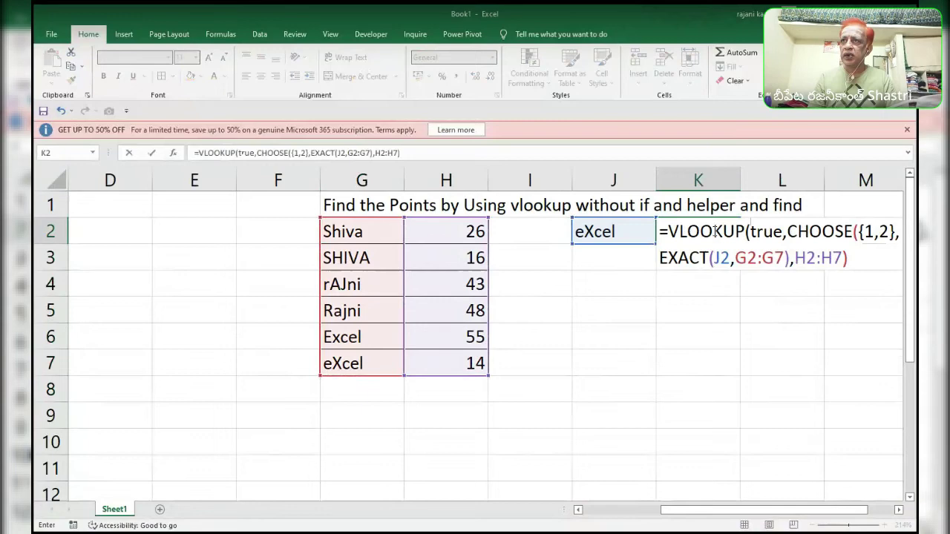
text(,)
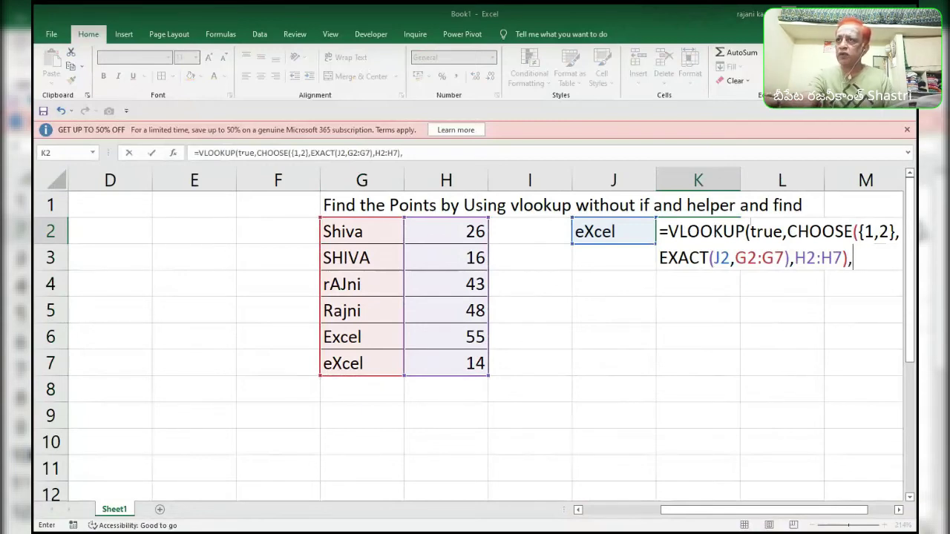
drag(786, 231, 849, 258)
- Preview the CHOOSE array with F9, undo, and finish the formula with column 2 and exact match 0
key(F9)
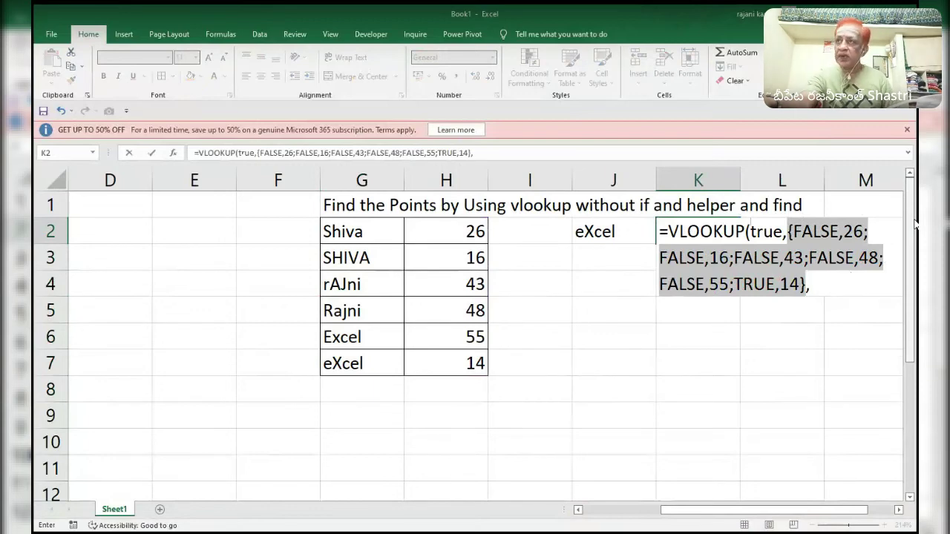
key(ctrl+z)
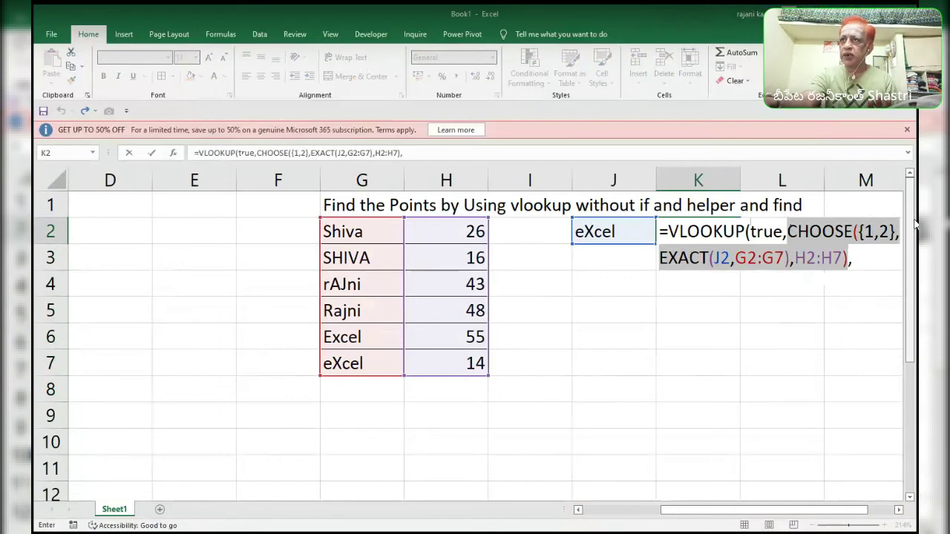
click(871, 265)
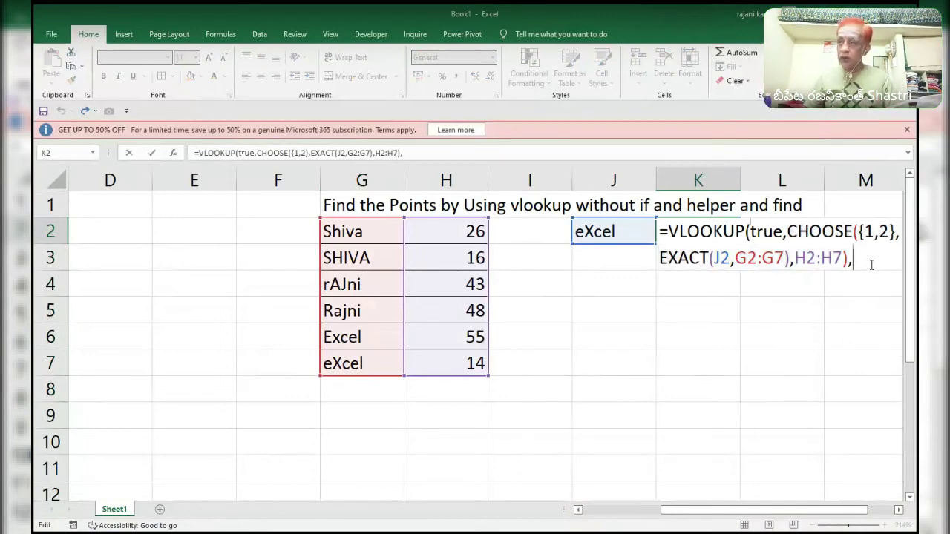
text(2,0)
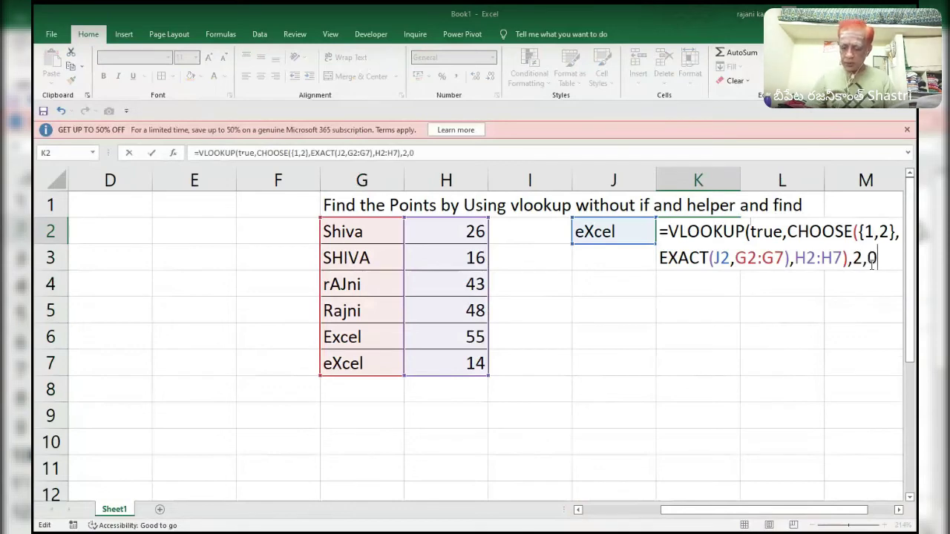
text())
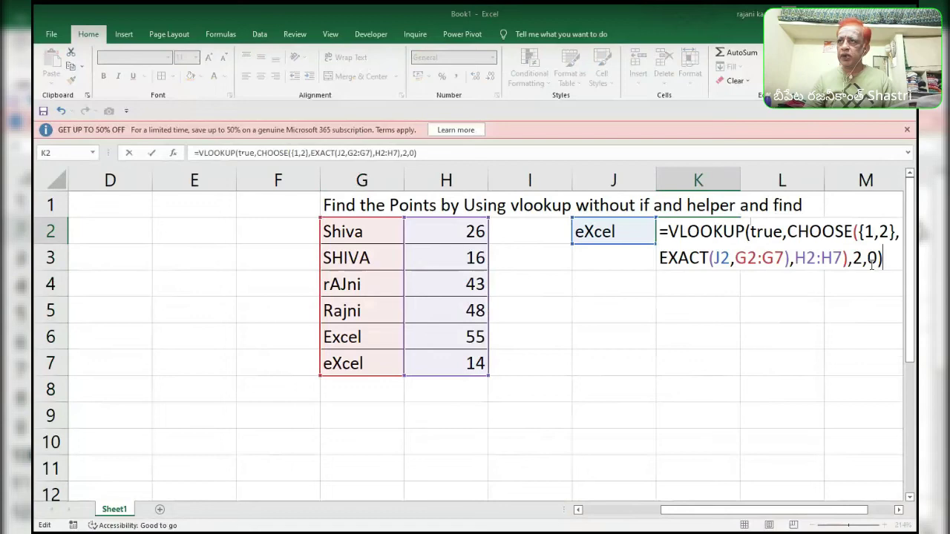
- Commit K2's VLOOKUP, then re-enter it with Ctrl+Shift+Enter as an array formula returning 14
key(Return)
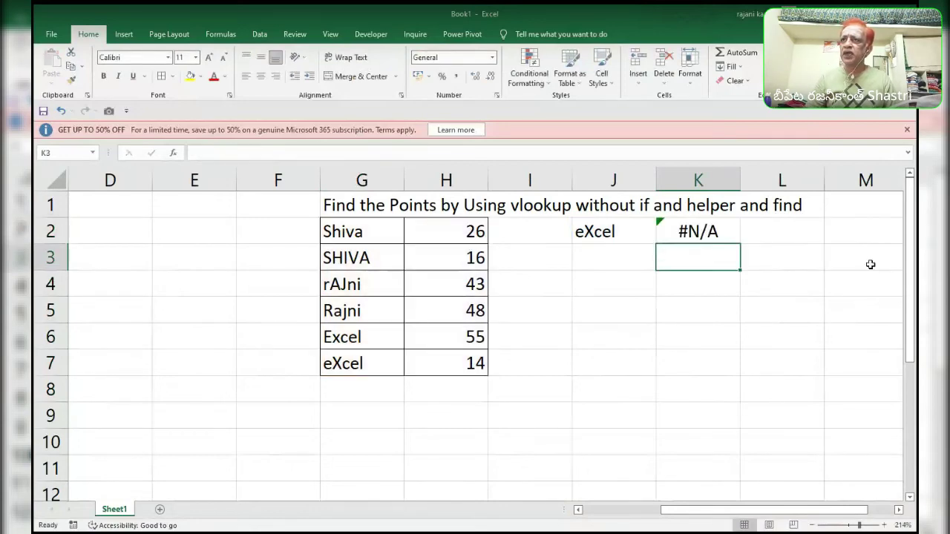
key(Up)
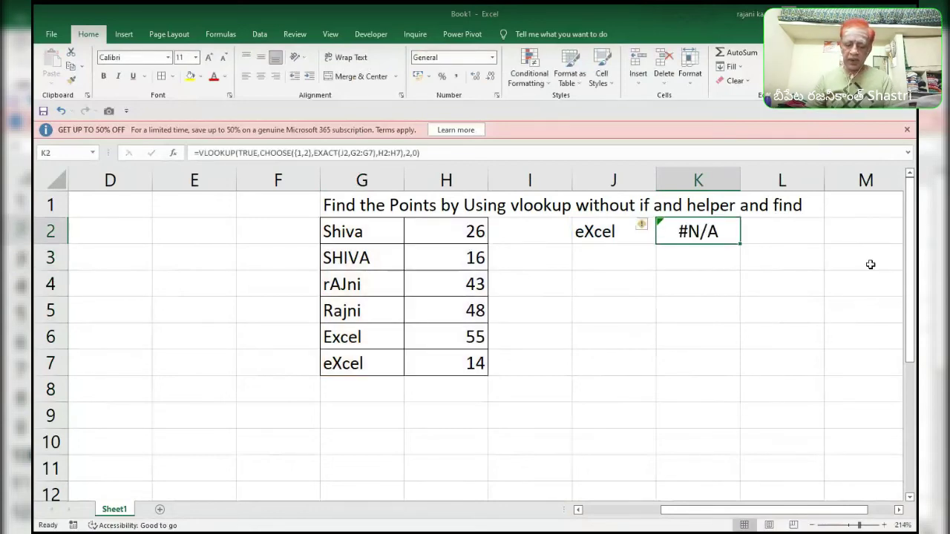
key(F2)
key(ctrl+shift+Return)
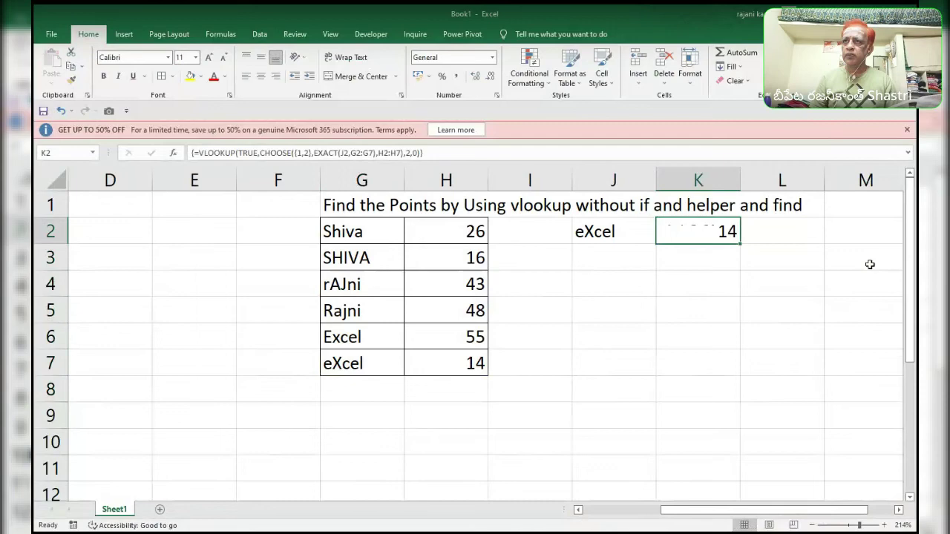
- Start =LOOKUP(1,EXACT(J2, in L2
key(Right)
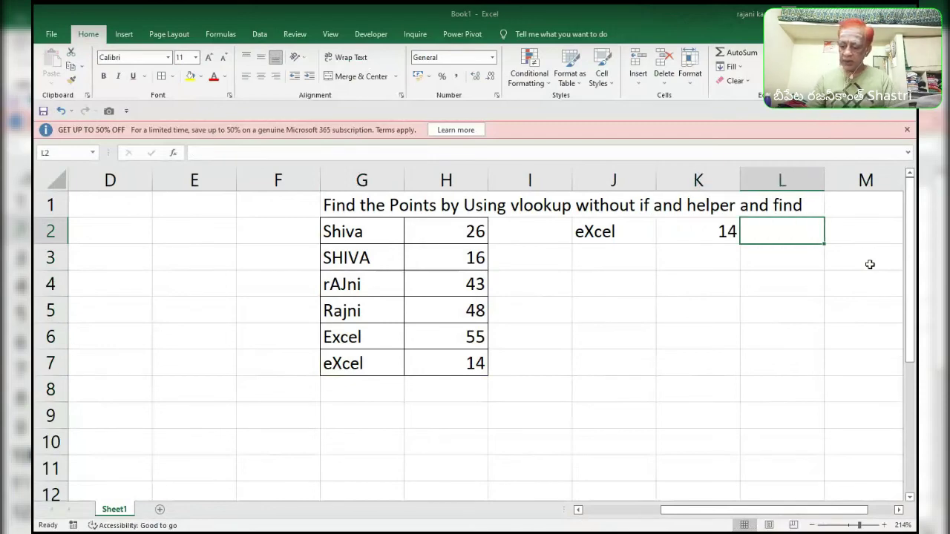
text(=)
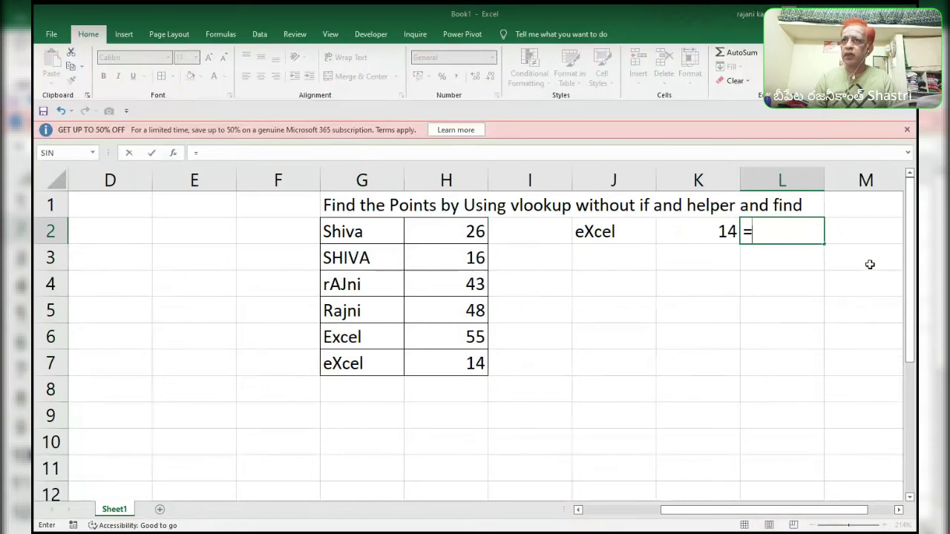
text(lookup)
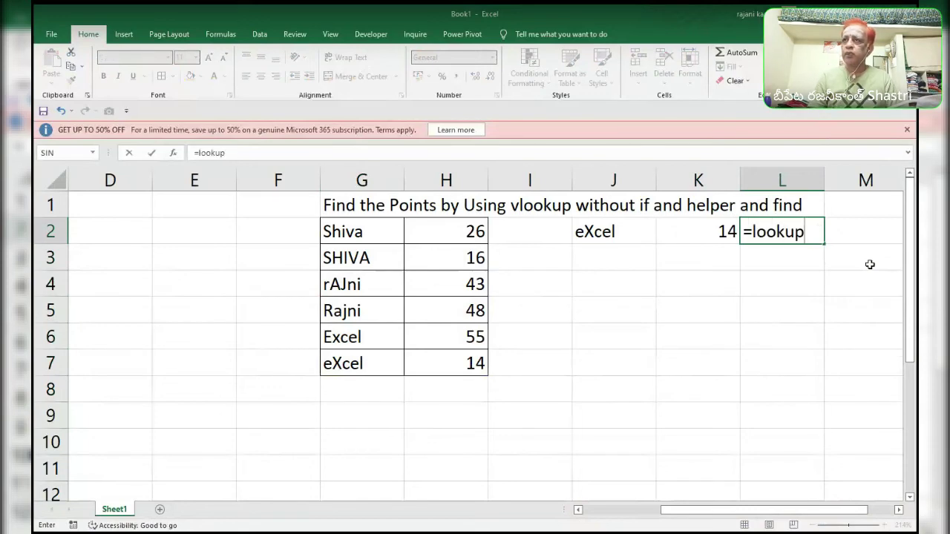
key(Tab)
text(1)
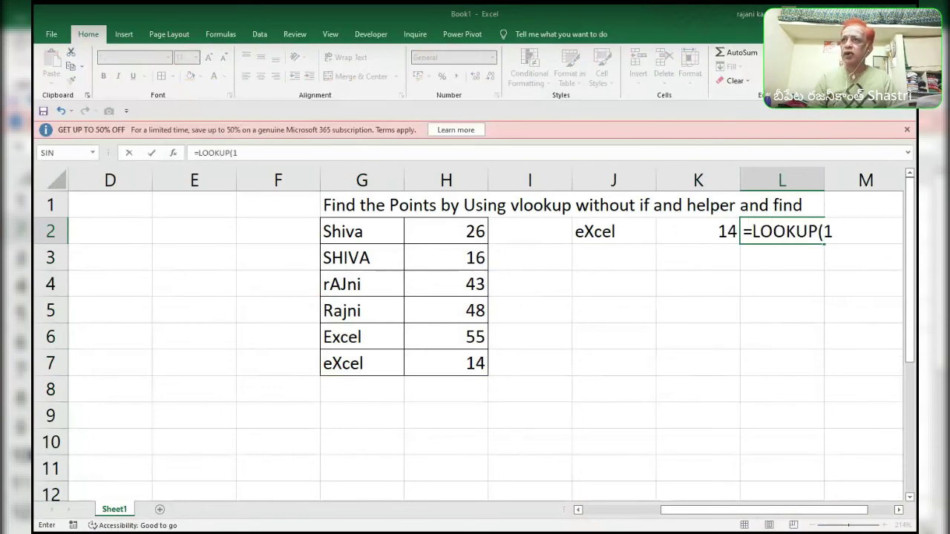
text(,)
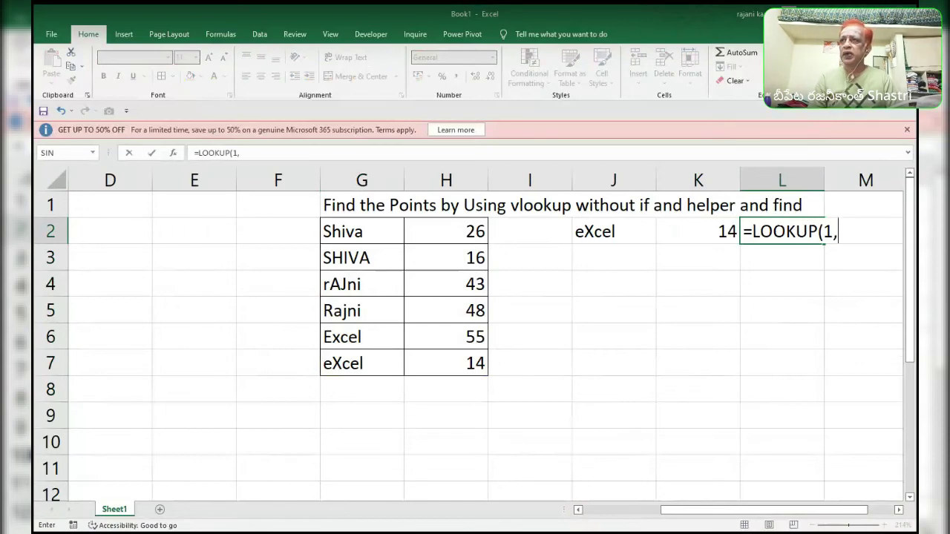
text(exact)
key(Tab)
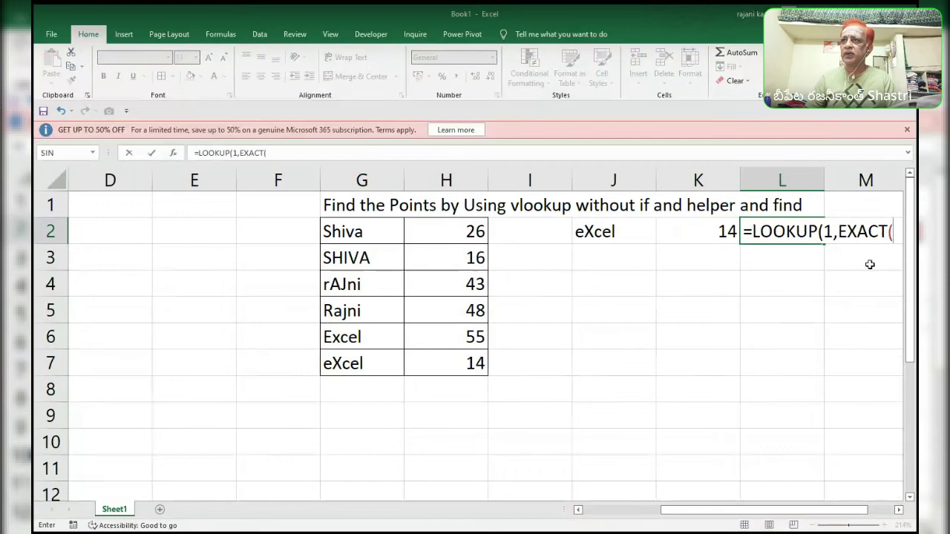
key(Left)
- Complete the LOOKUP with names G2:G7 and result range H2:H7
key(Left)
key(Left)
key(Right)
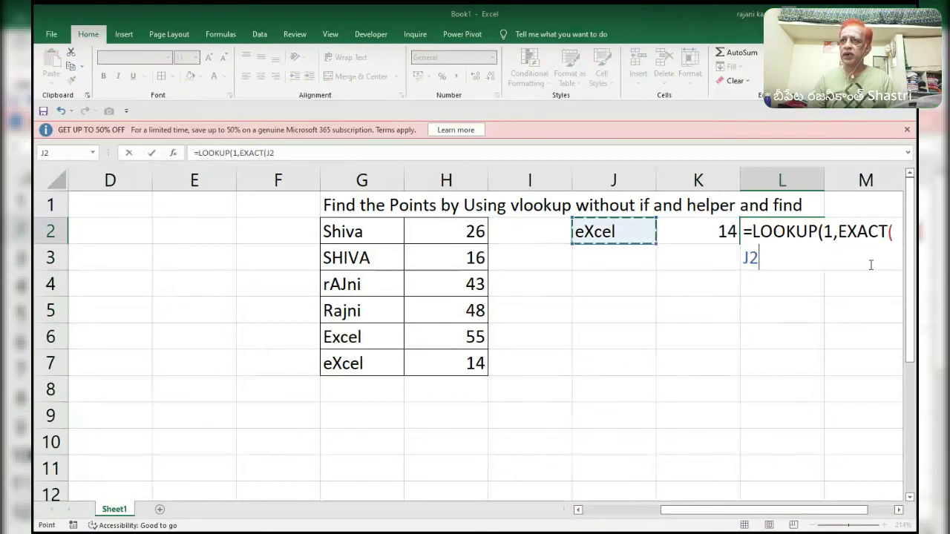
text(,)
key(Left)
key(Left)
key(Left)
key(Left)
key(Left)
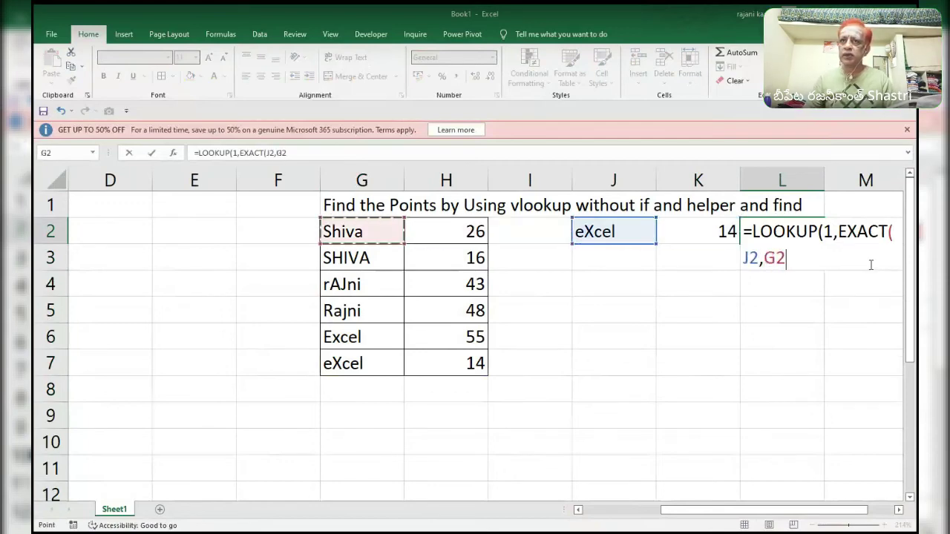
key(shift+Down)
key(shift+Down)
key(shift+Down)
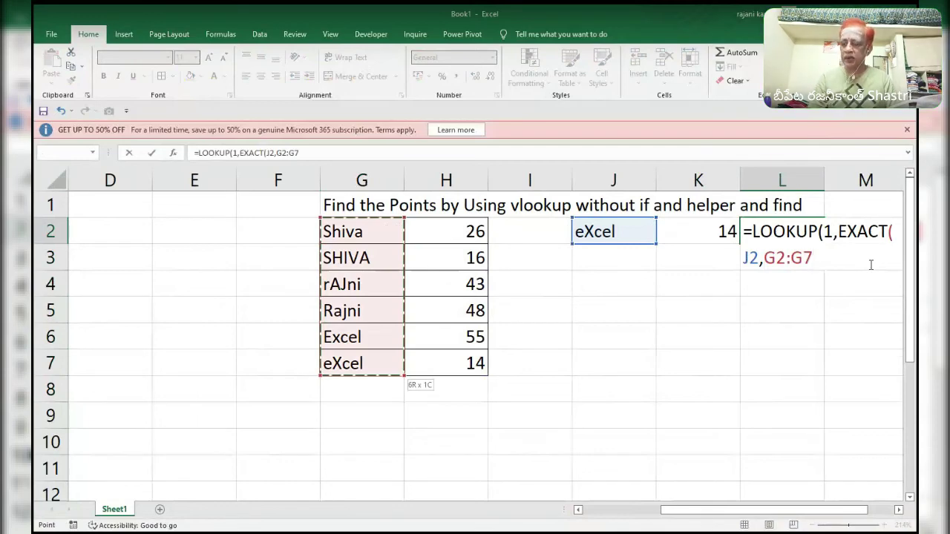
text(),)
key(Left)
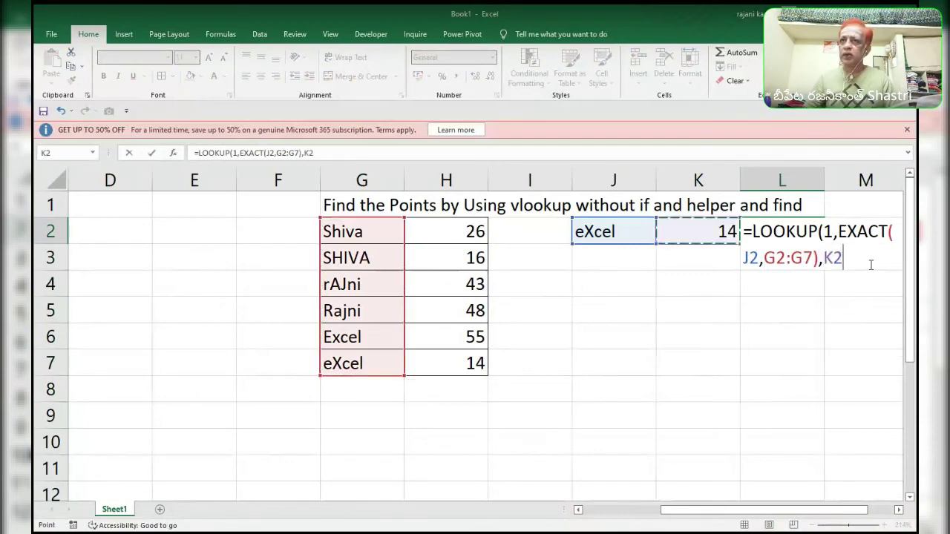
key(Left)
key(Left)
key(Left)
key(shift+Down)
key(shift+Down)
key(shift+Down)
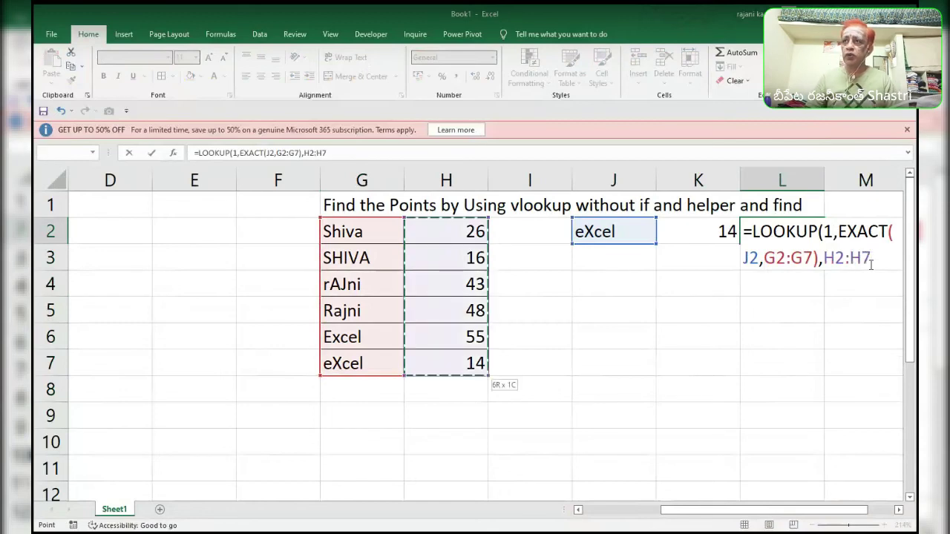
text())
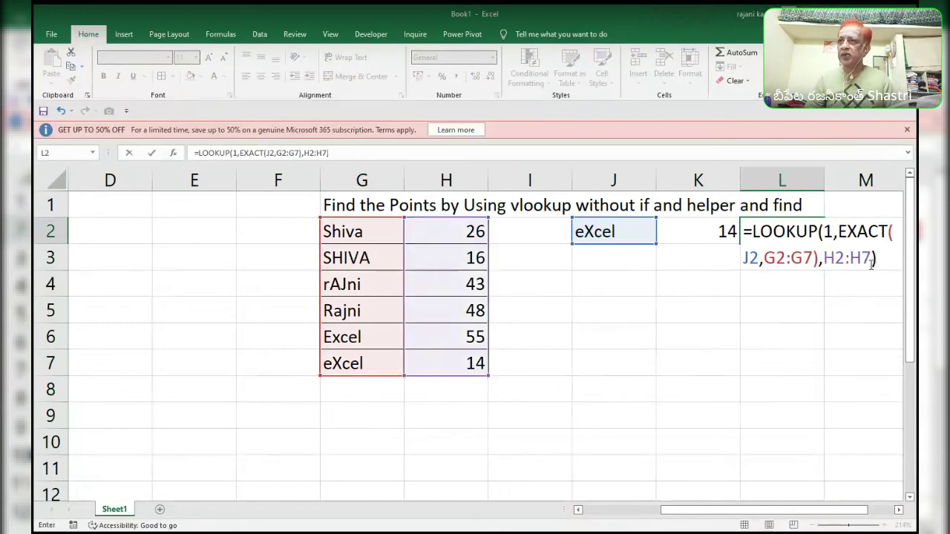
- Commit L2's formula and re-enter it as an array formula, which shows #N/A
key(Return)
key(Up)
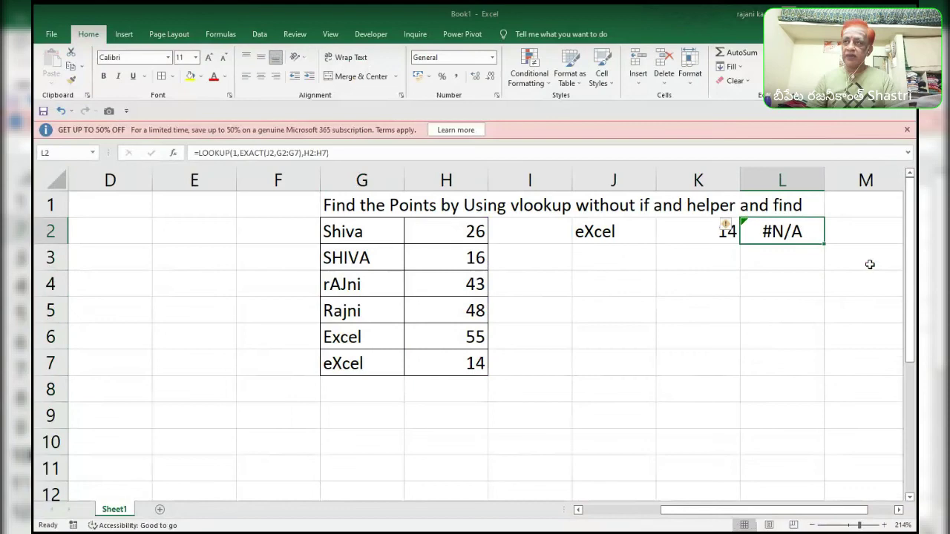
key(F2)
key(ctrl+shift+Return)
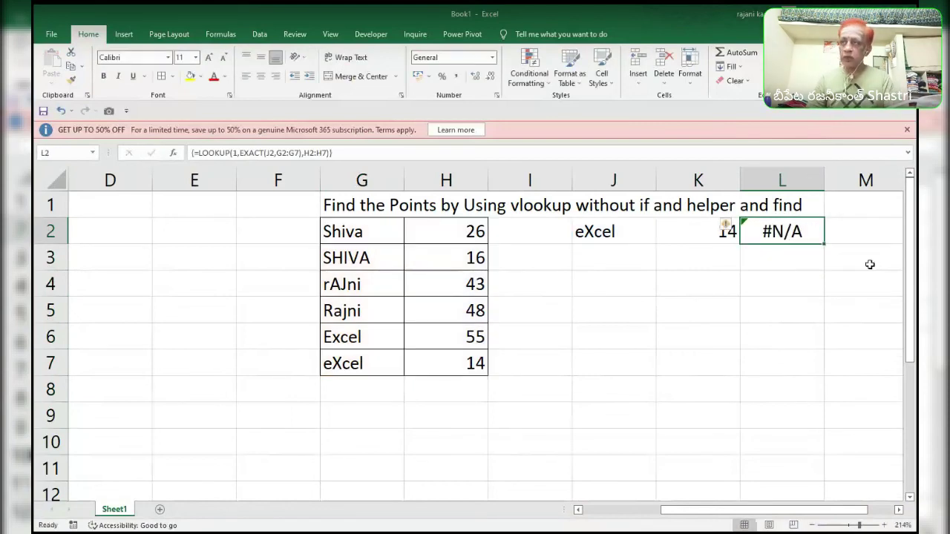
- Inspect EXACT(J2,G2:G7)'s TRUE/FALSE array with F9, undo, and prefix it with a double minus
key(F2)
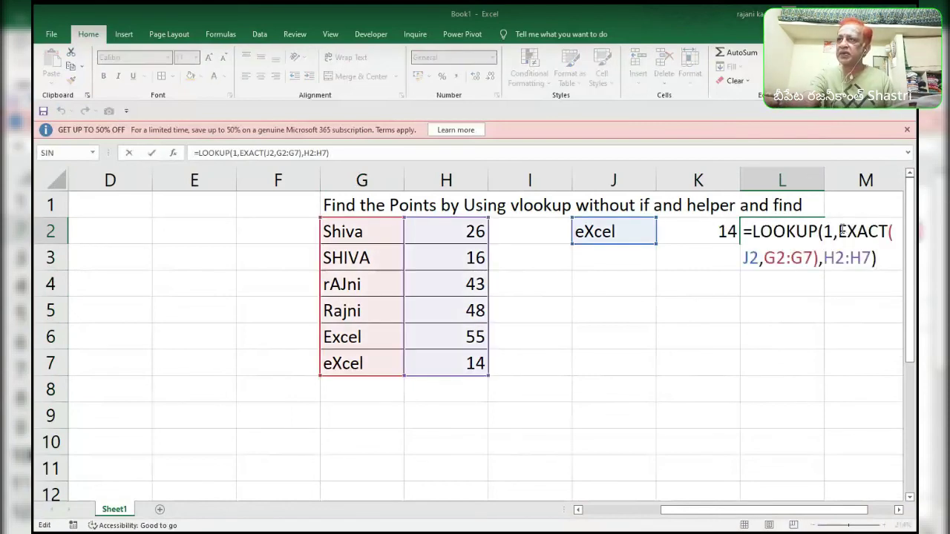
drag(839, 231, 820, 259)
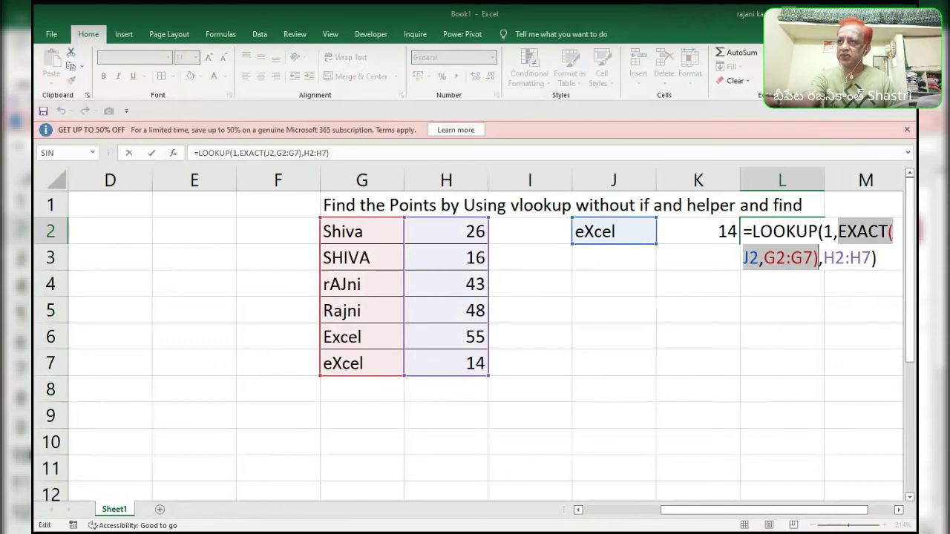
key(F9)
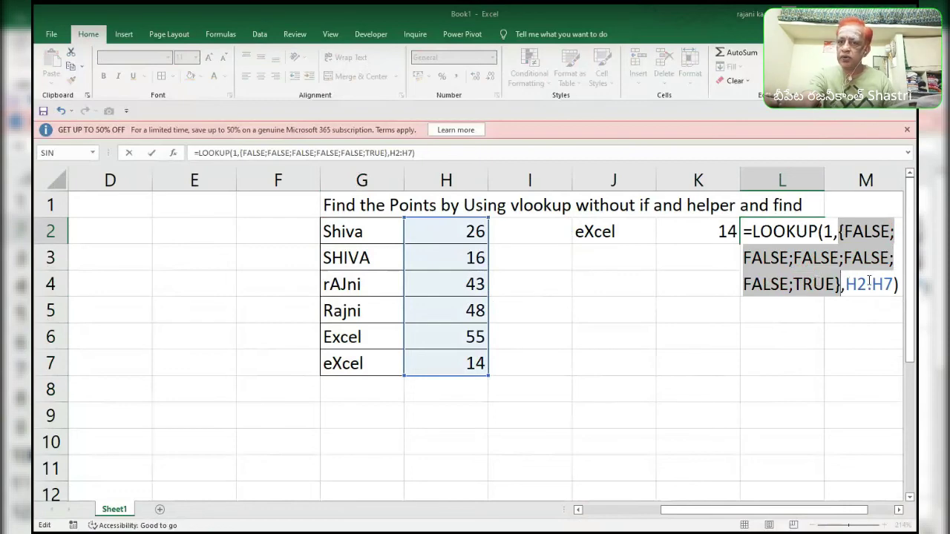
key(ctrl+z)
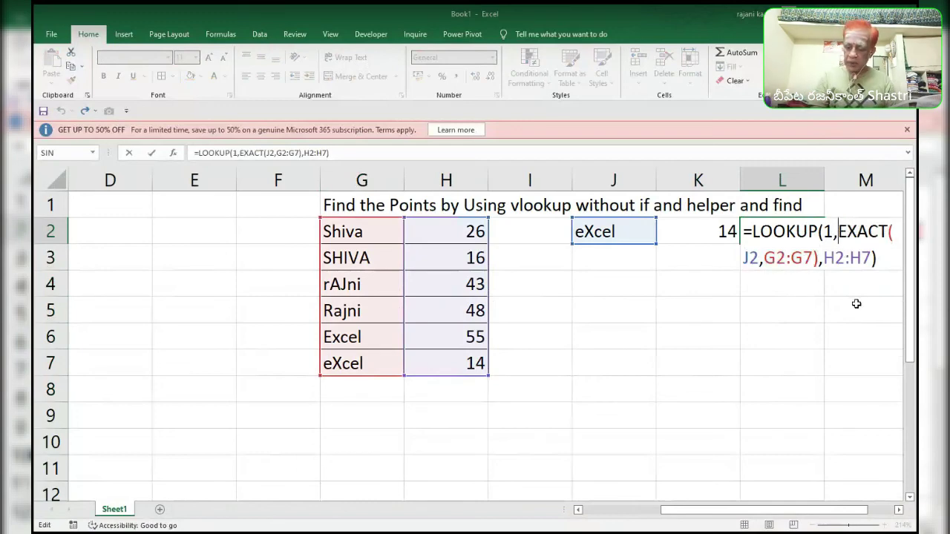
text(--)
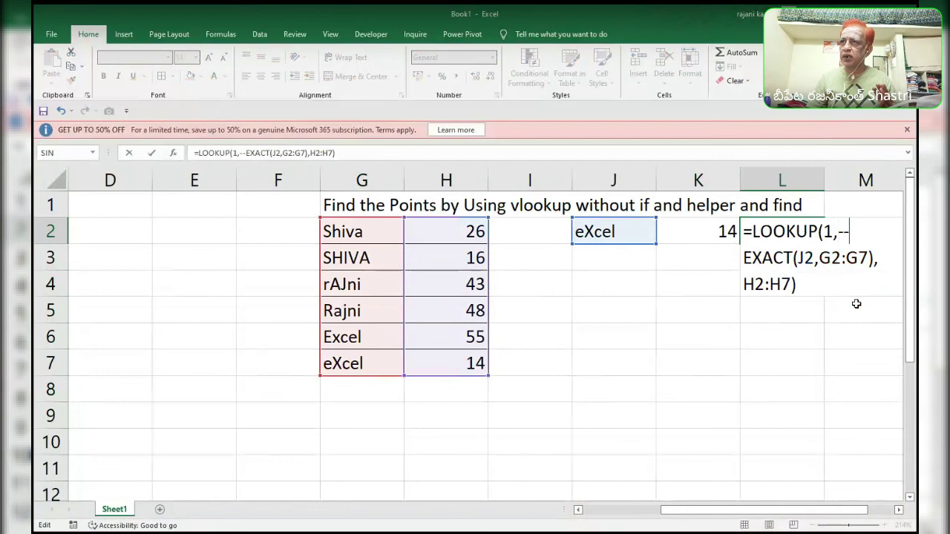
- Commit =LOOKUP(1,--EXACT(J2,G2:G7),H2:H7) in L2, returning 14
key(Return)
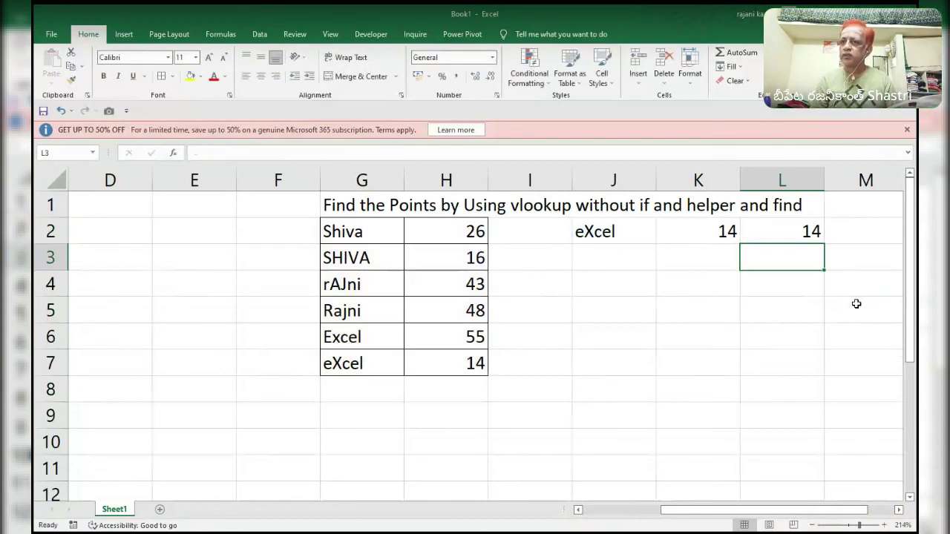